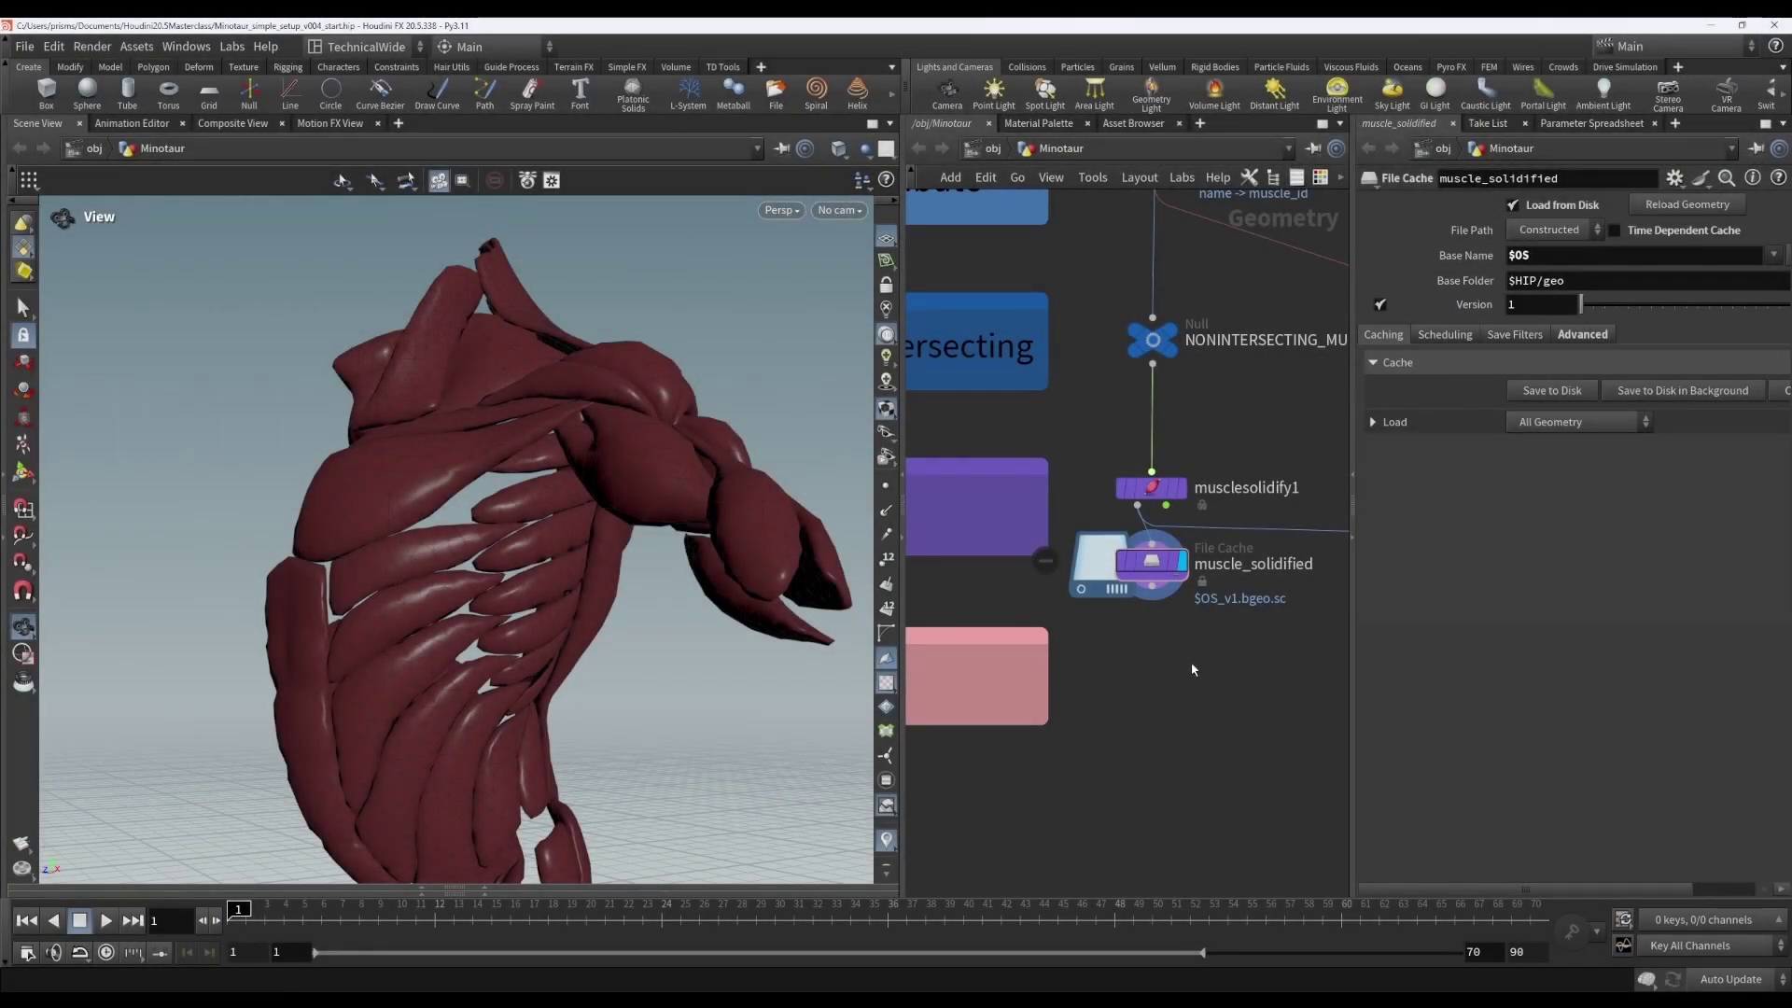
Add a Fiber Groom node below muscle_solidified, wire the cached geometry into its first input, and display it
{"action": "key", "text": "h"}
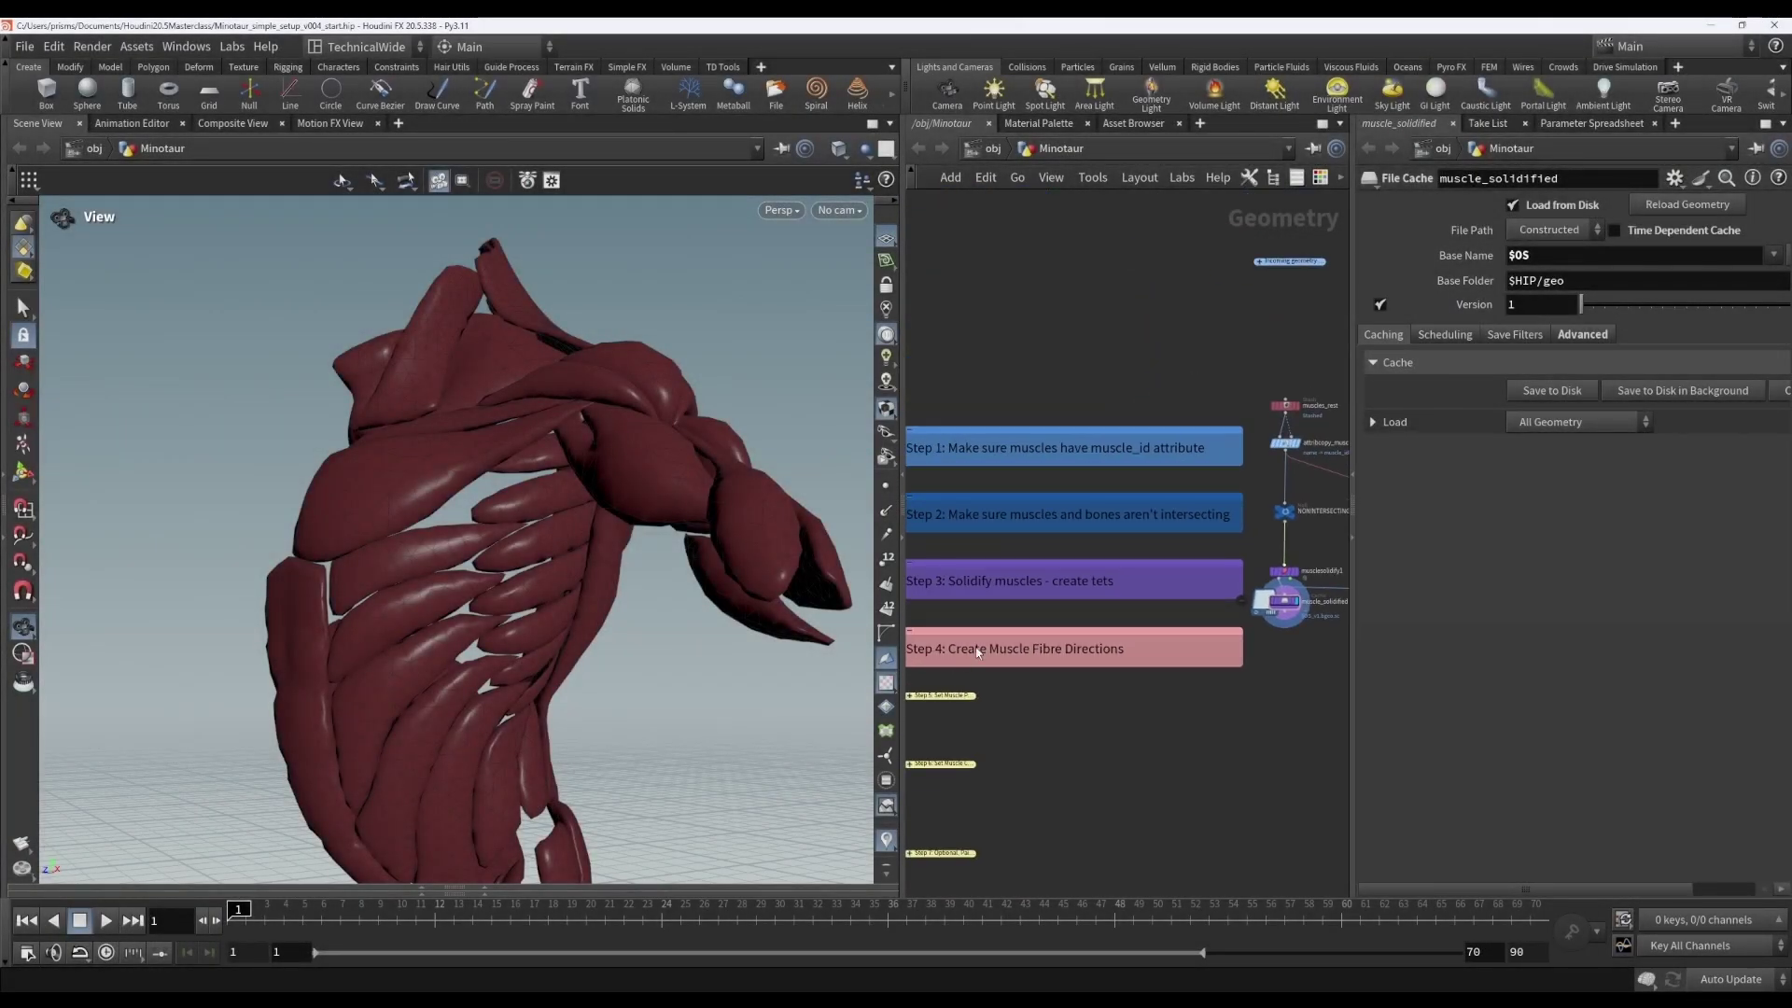
{"action": "key", "text": "f"}
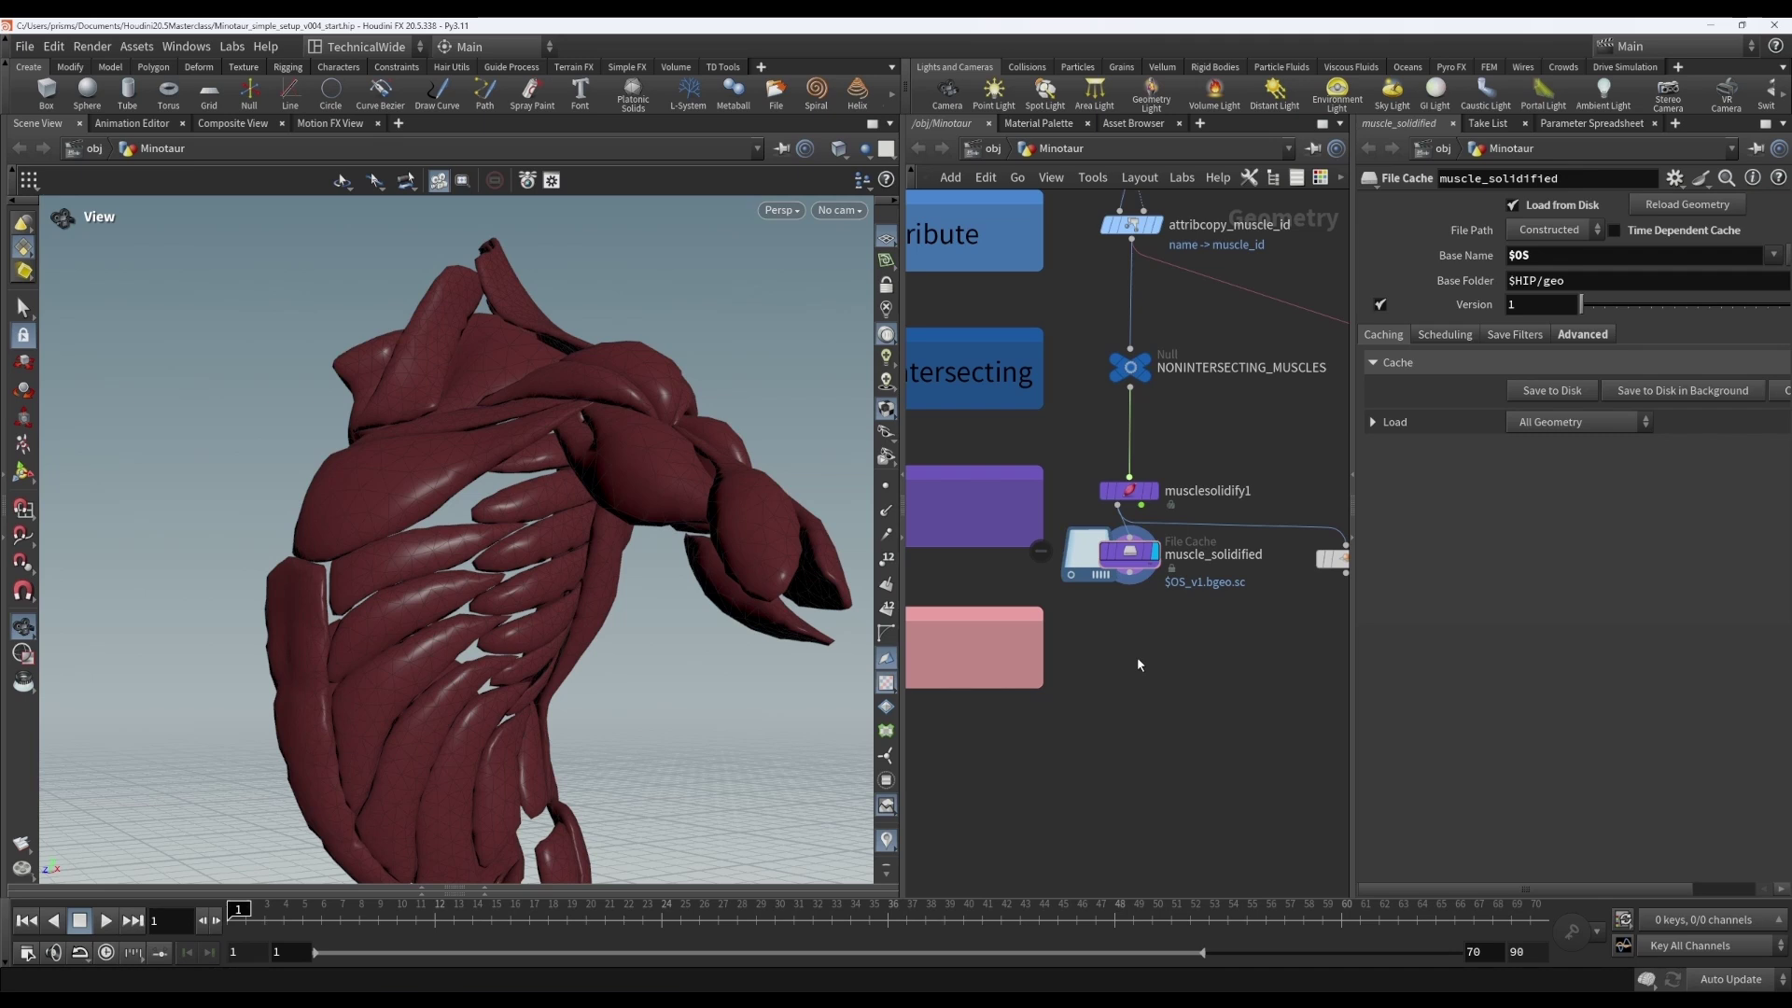
{"action": "key", "text": "Tab"}
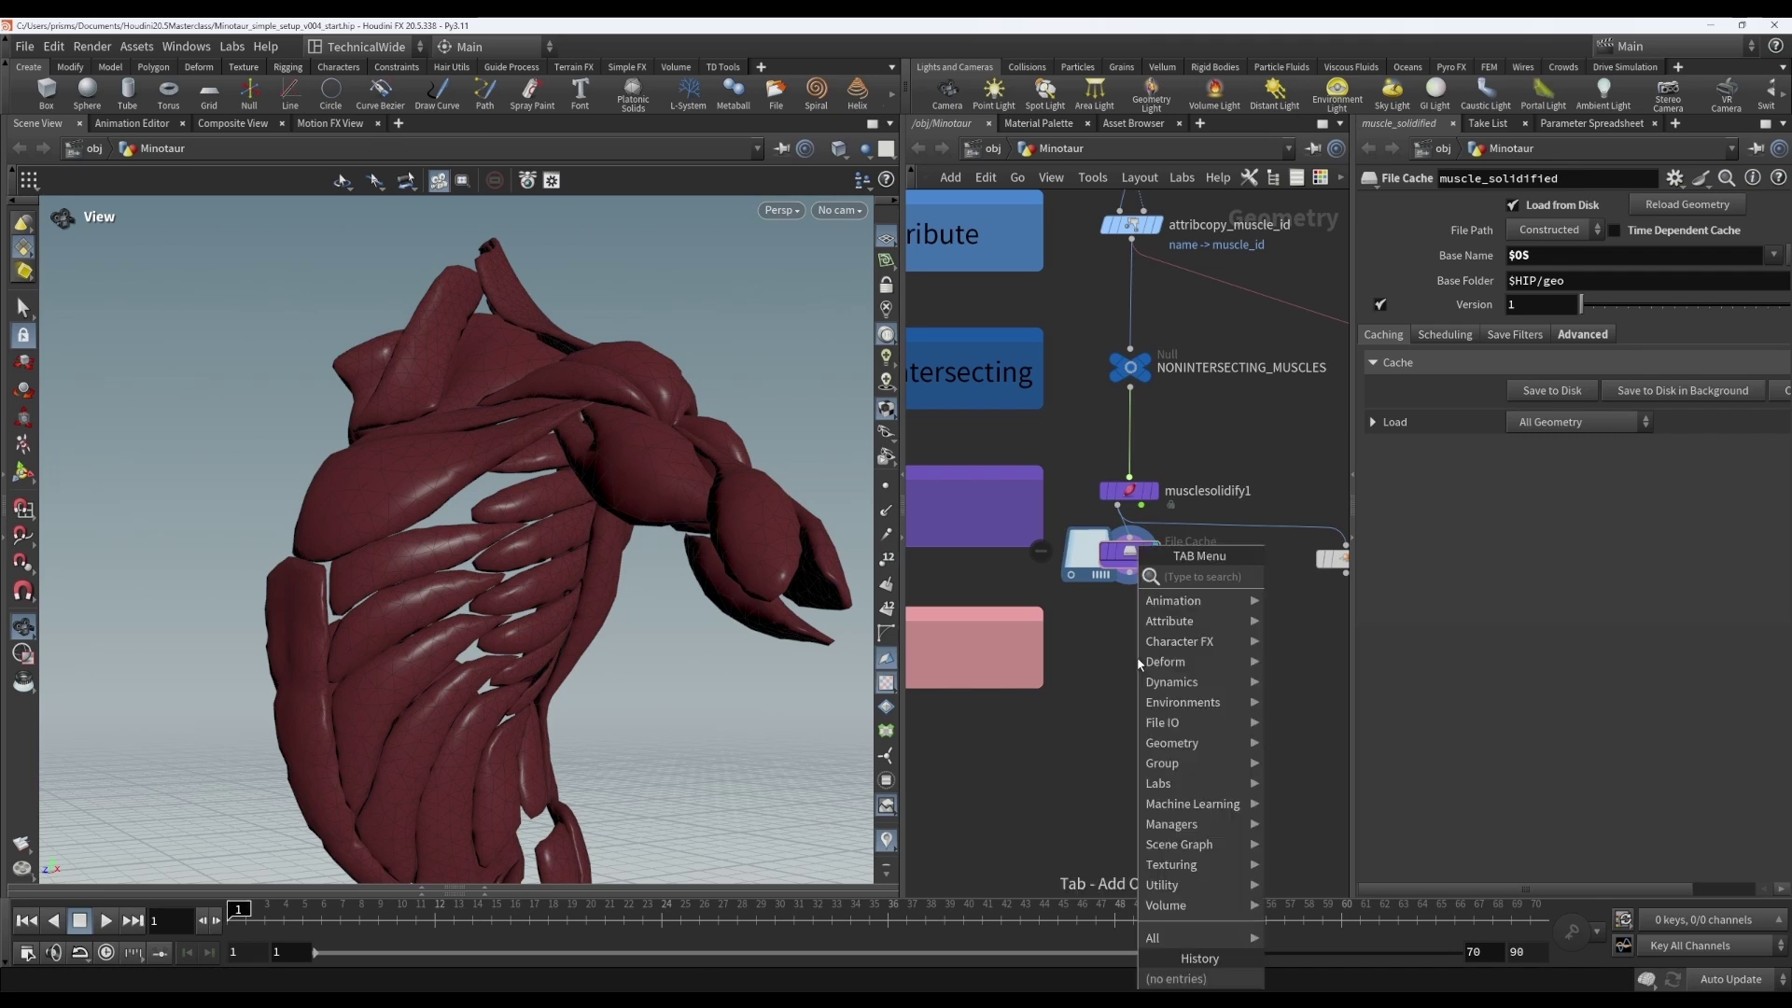
{"action": "type", "text": "fib"}
{"action": "key", "text": "Return"}
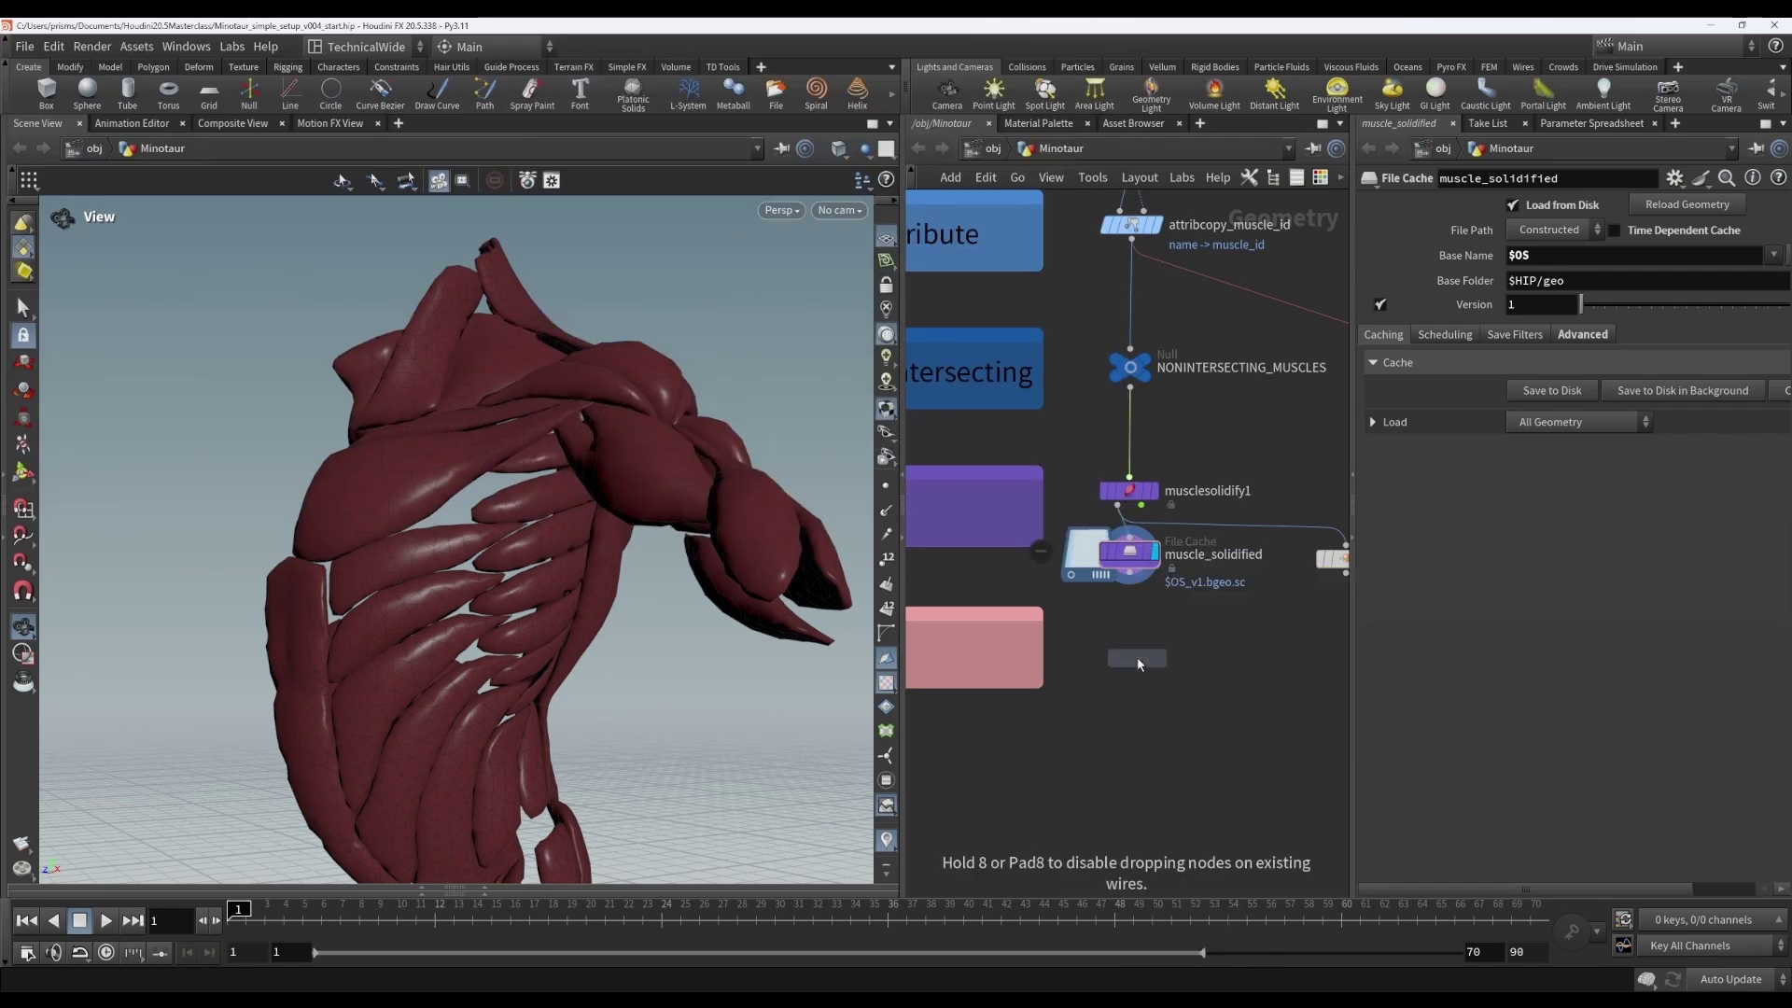
{"action": "left_click", "coordinate": [1138, 659]}
{"action": "left_click", "coordinate": [1126, 644]}
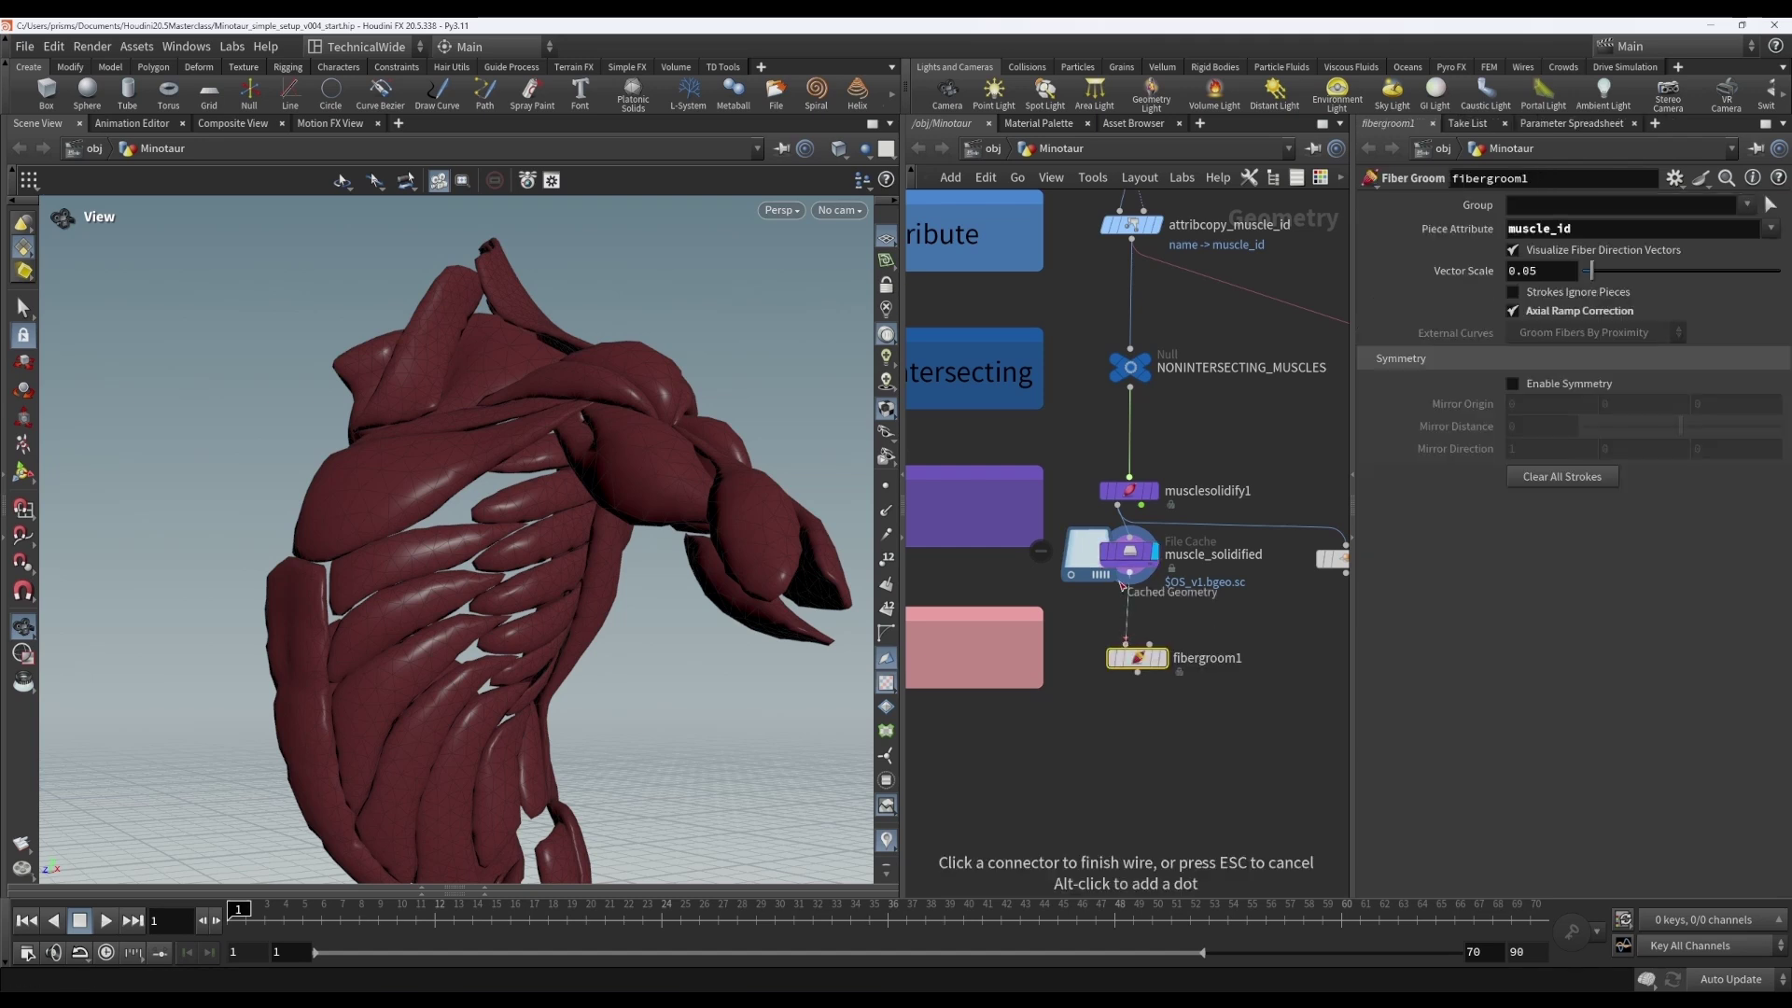
{"action": "left_click", "coordinate": [1128, 573]}
{"action": "mouse_move", "coordinate": [1129, 654]}
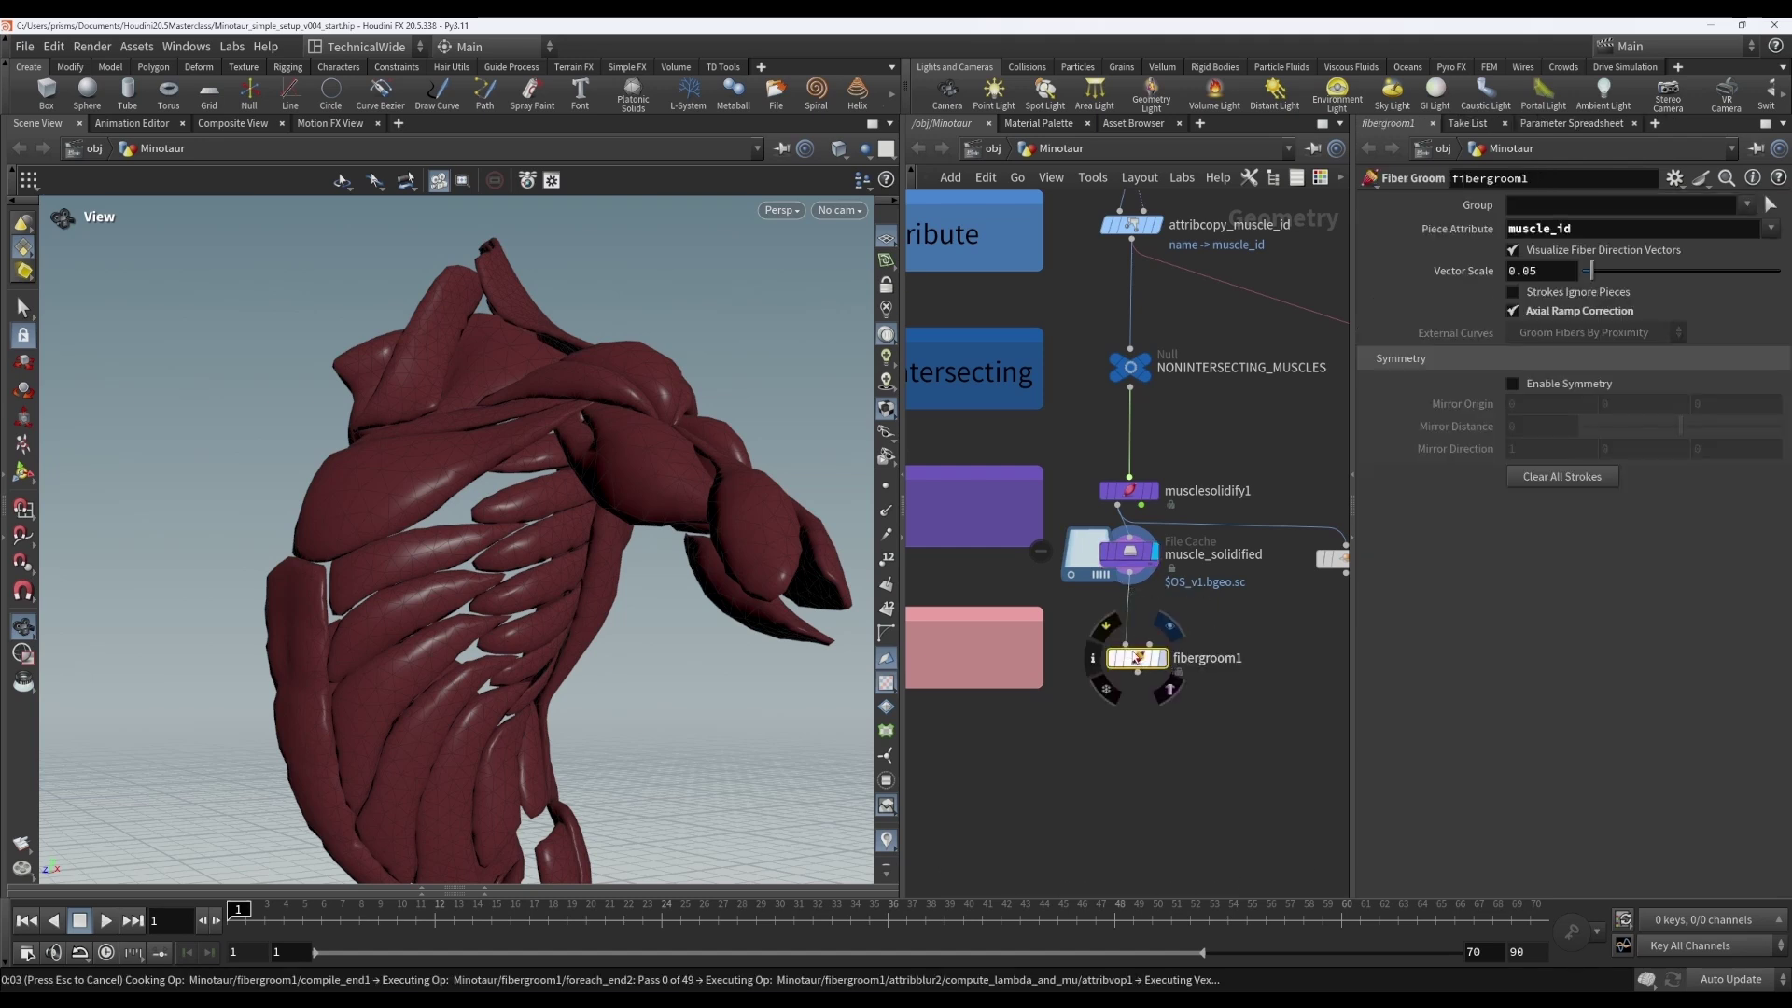
{"action": "left_click_drag", "start_coordinate": [1138, 658], "coordinate": [1131, 652]}
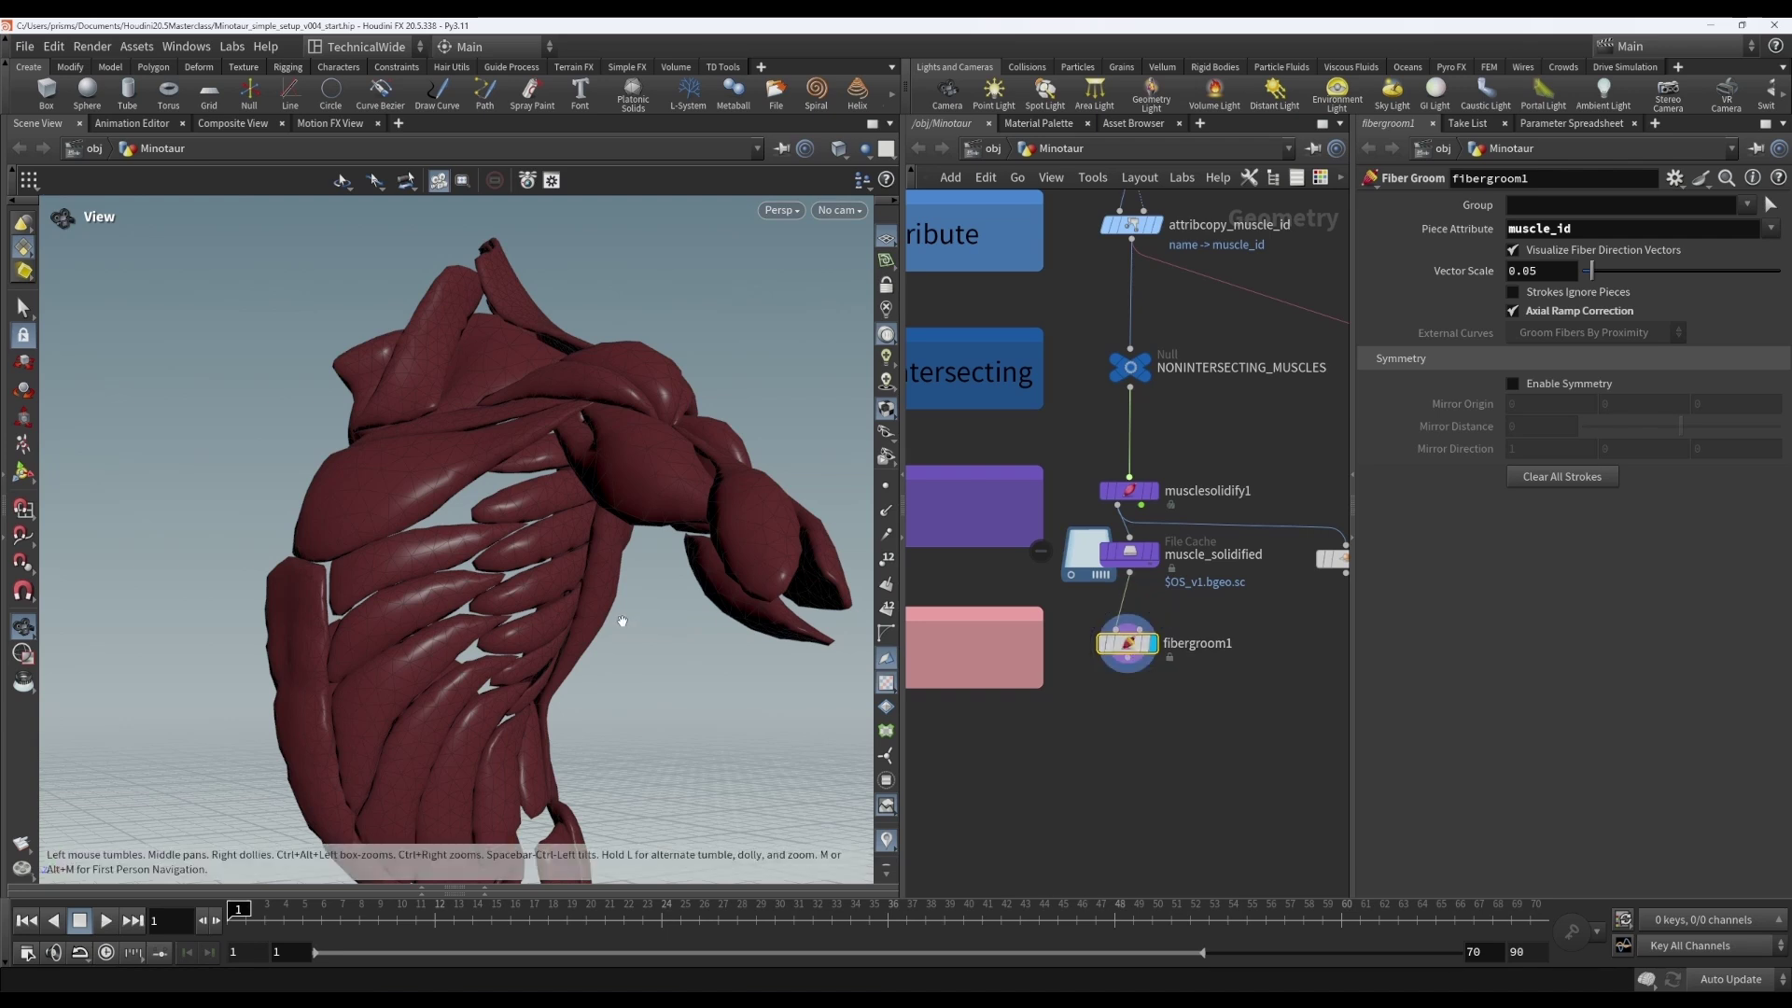
Activate the Fiber Groom viewport tool and set the fiber vector scale to 0.074
{"action": "key", "text": "Return"}
{"action": "mouse_move", "coordinate": [653, 633]}
{"action": "left_mouse_down", "text": "alt"}
{"action": "mouse_move", "coordinate": [687, 663]}
{"action": "mouse_move", "coordinate": [323, 507]}
{"action": "left_mouse_up", "text": "alt"}
{"action": "key", "text": "Return"}
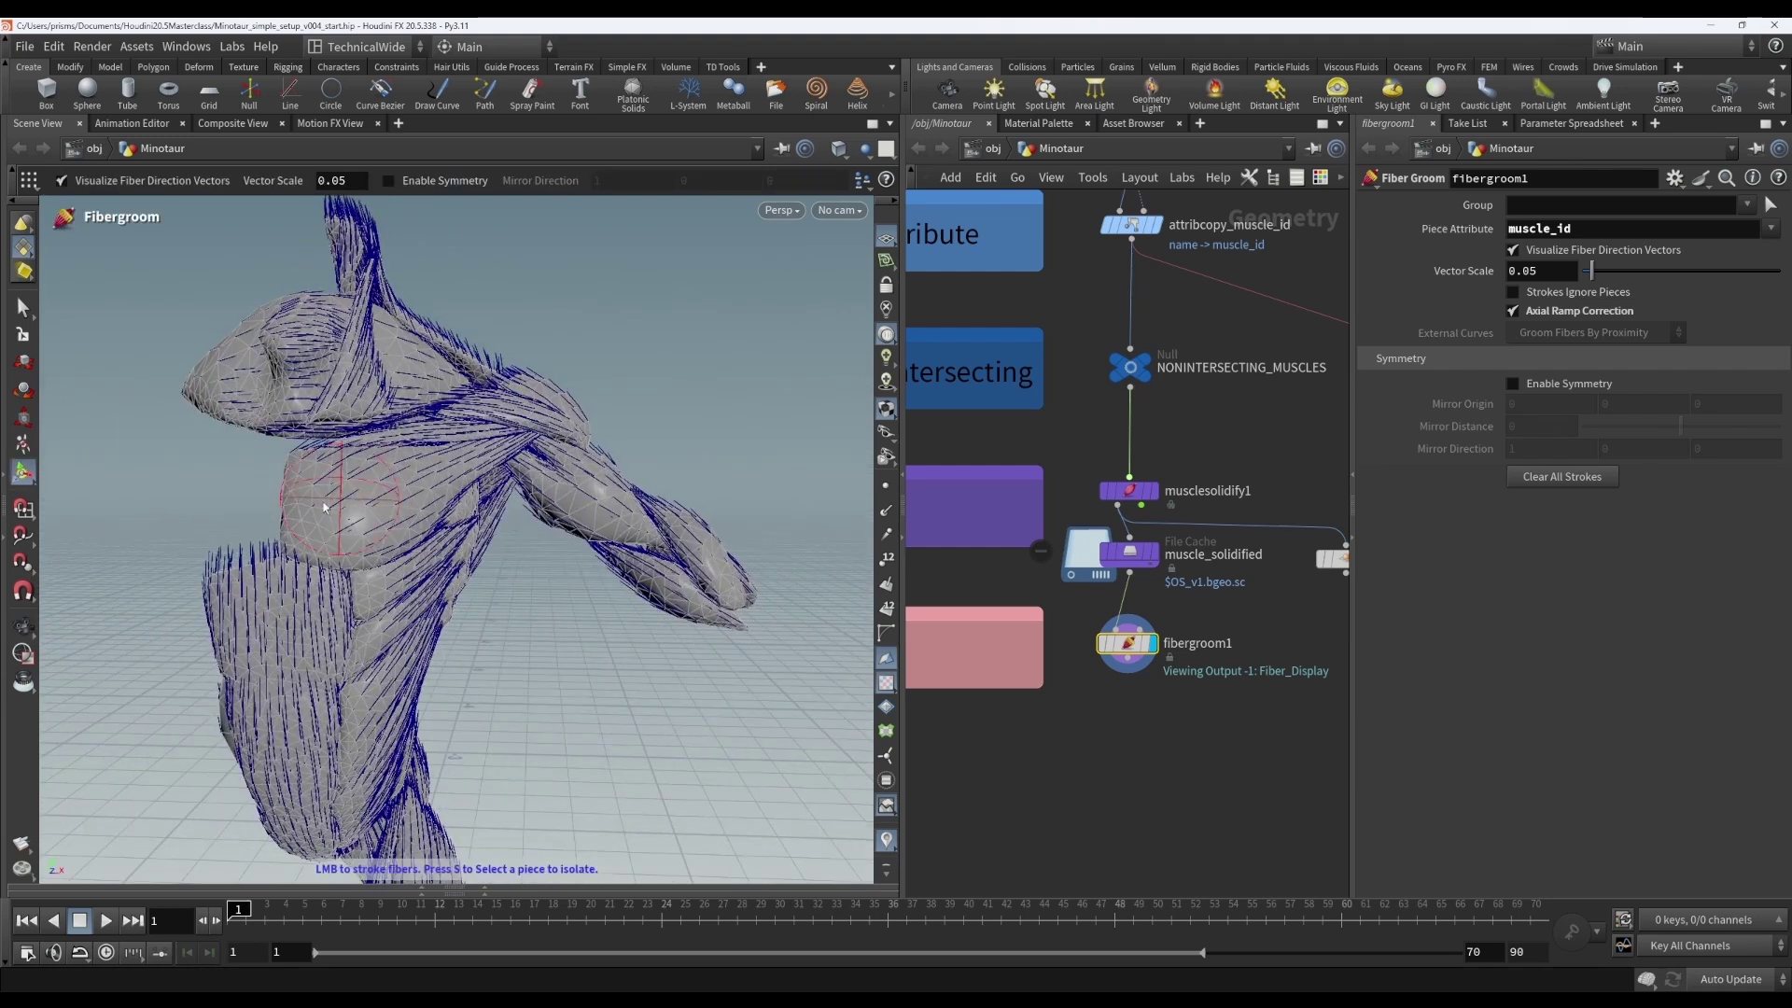
{"action": "mouse_move", "coordinate": [1591, 271]}
{"action": "left_mouse_down"}
{"action": "mouse_move", "coordinate": [1664, 270]}
{"action": "mouse_move", "coordinate": [1596, 273]}
{"action": "left_mouse_up"}
Examine the default fiber directions on the shoulder, arm and back muscles from several angles
{"action": "key", "text": "Escape"}
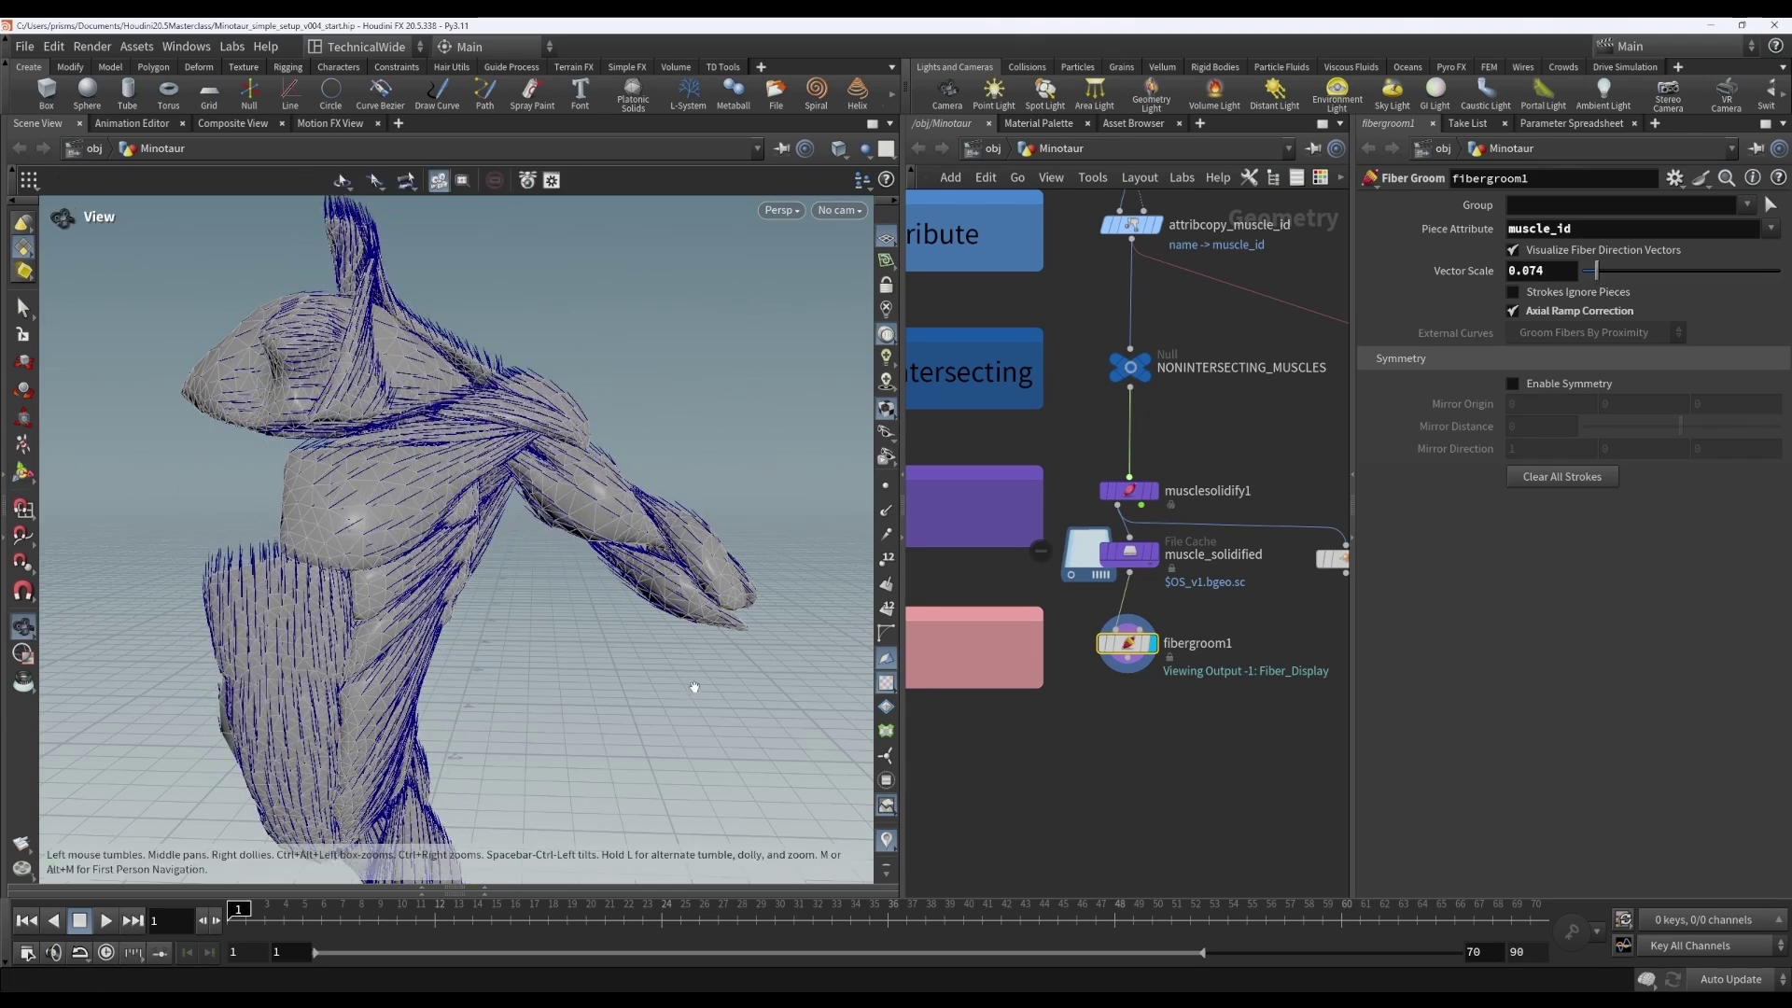
{"action": "left_click_drag", "start_coordinate": [695, 687], "coordinate": [597, 659], "text": "alt"}
{"action": "right_click_drag", "start_coordinate": [597, 659], "coordinate": [693, 640], "text": "alt"}
{"action": "left_click_drag", "start_coordinate": [693, 640], "coordinate": [526, 653], "text": "alt"}
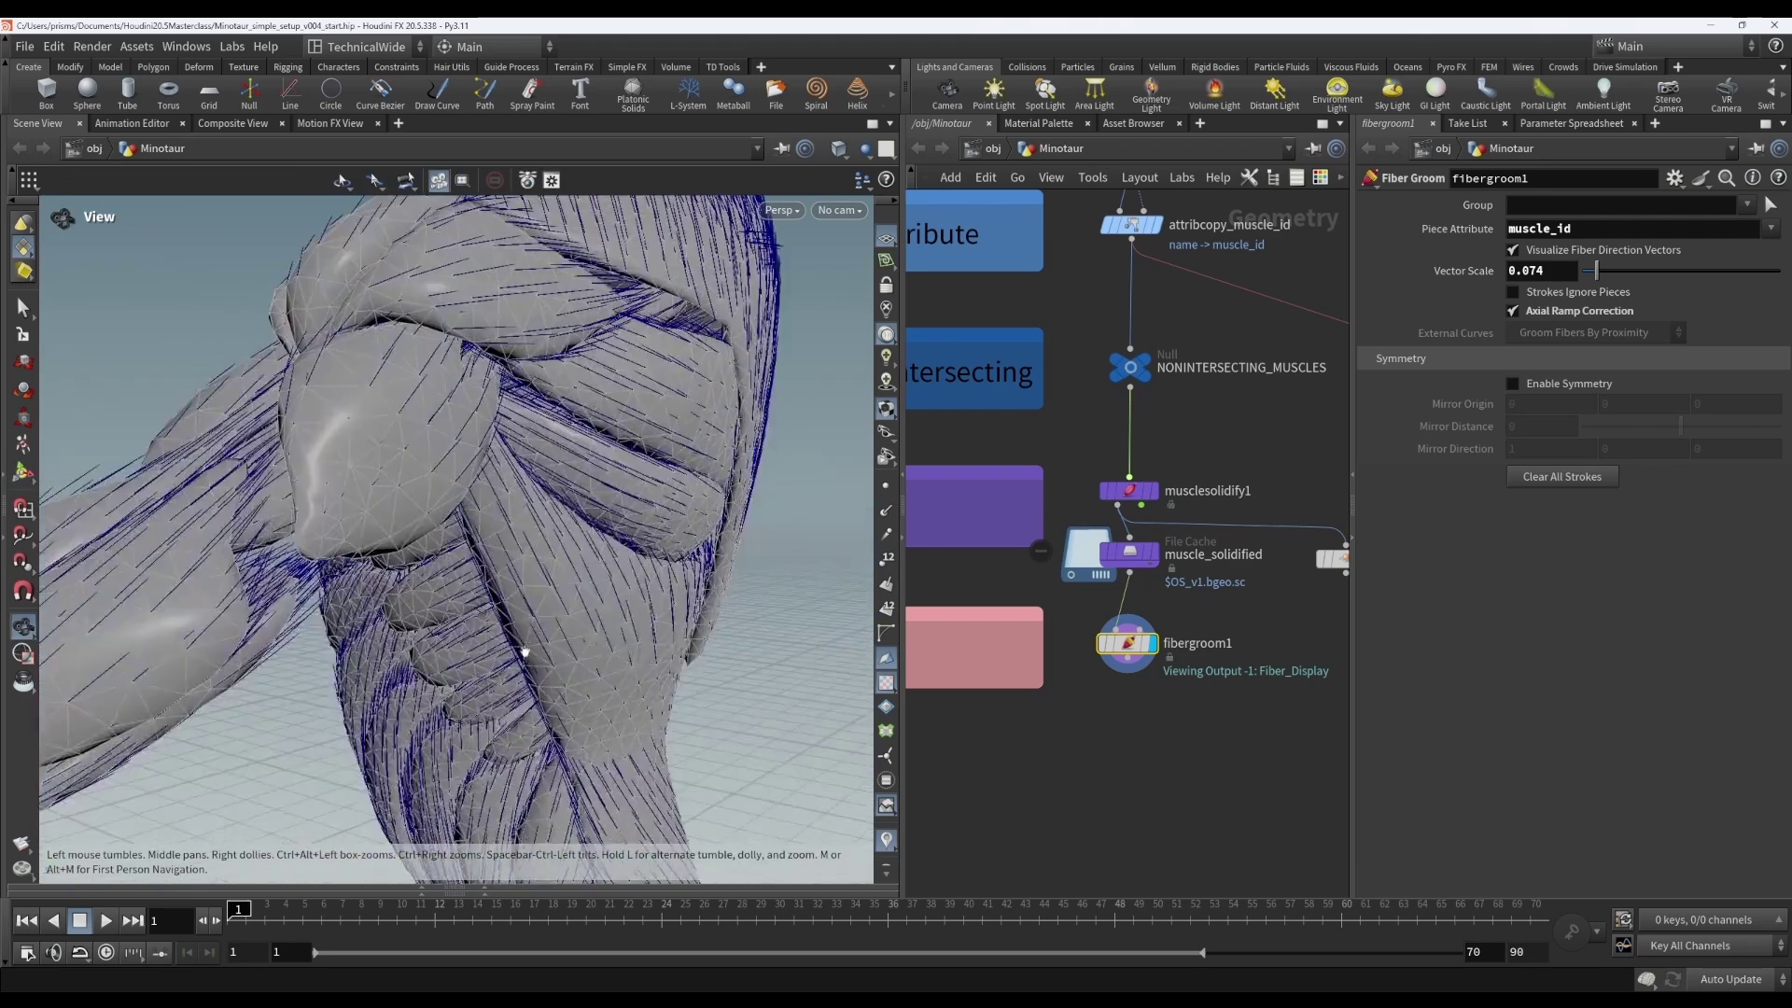
{"action": "right_click_drag", "start_coordinate": [526, 652], "coordinate": [657, 569], "text": "alt"}
{"action": "left_click_drag", "start_coordinate": [657, 568], "coordinate": [542, 550], "text": "alt"}
{"action": "left_click_drag", "start_coordinate": [810, 539], "coordinate": [601, 510]}
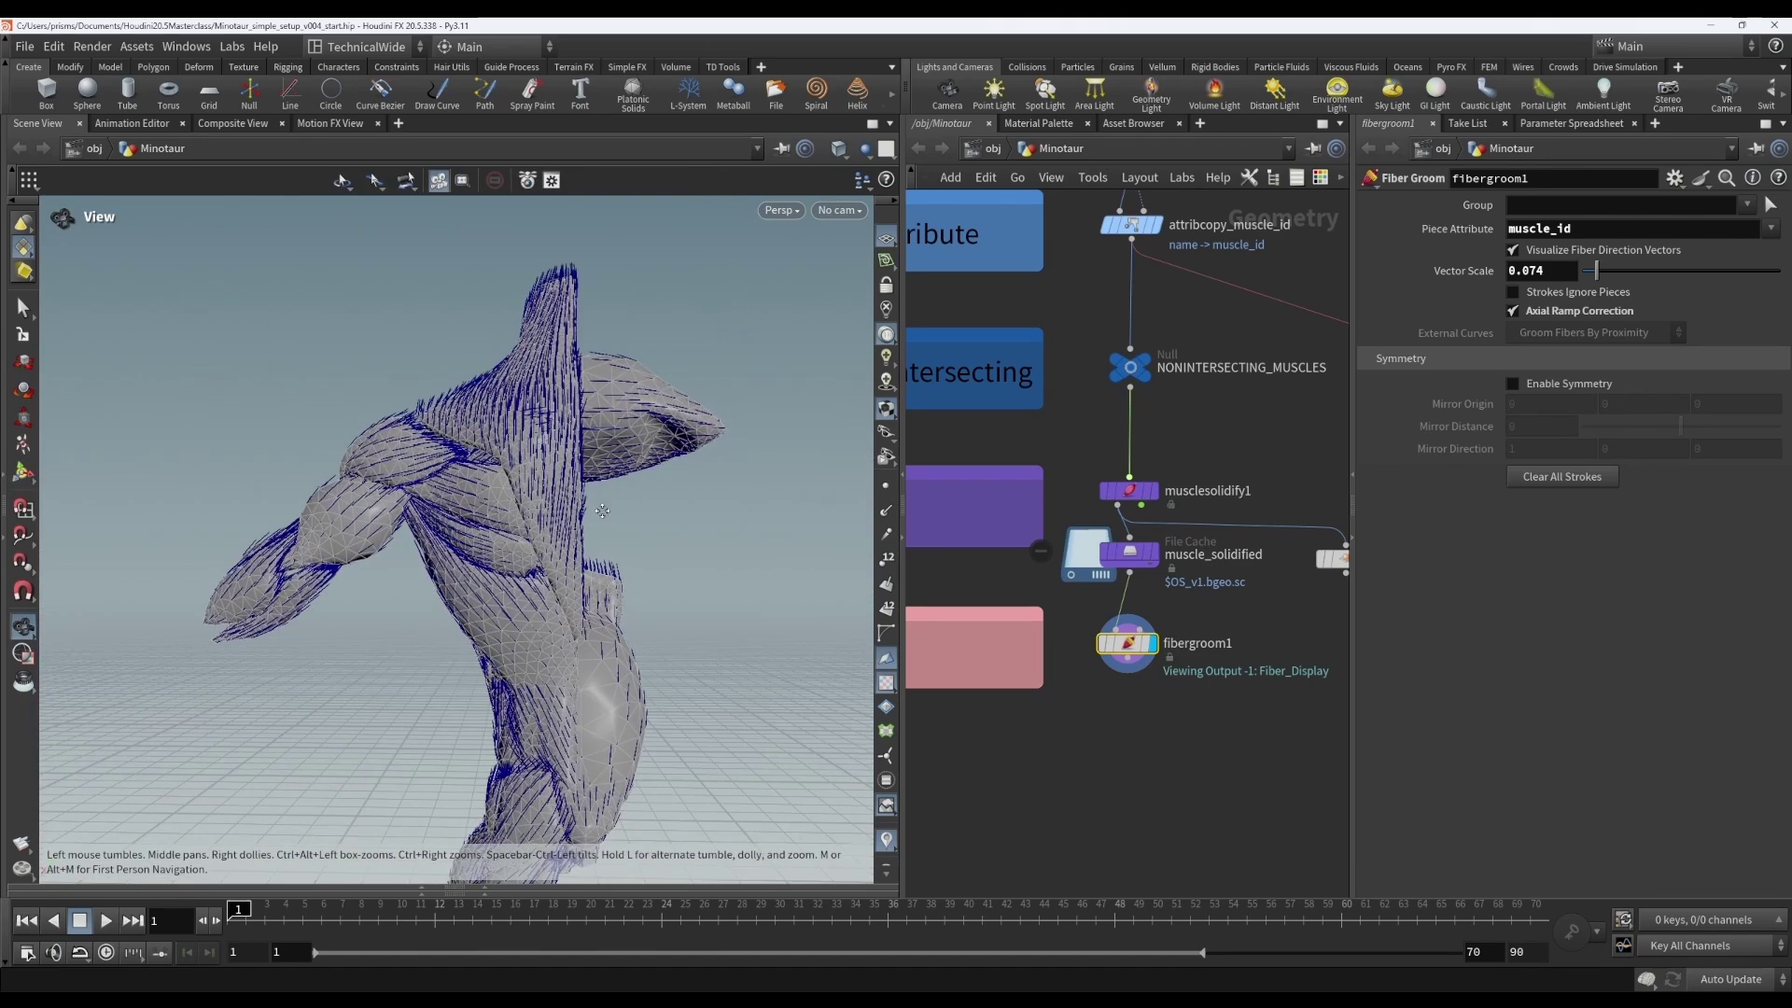
{"action": "key", "text": "Return"}
Check the groom's piece attribute and toggle the fiber direction vector display off and back on
{"action": "double_click", "coordinate": [1584, 233]}
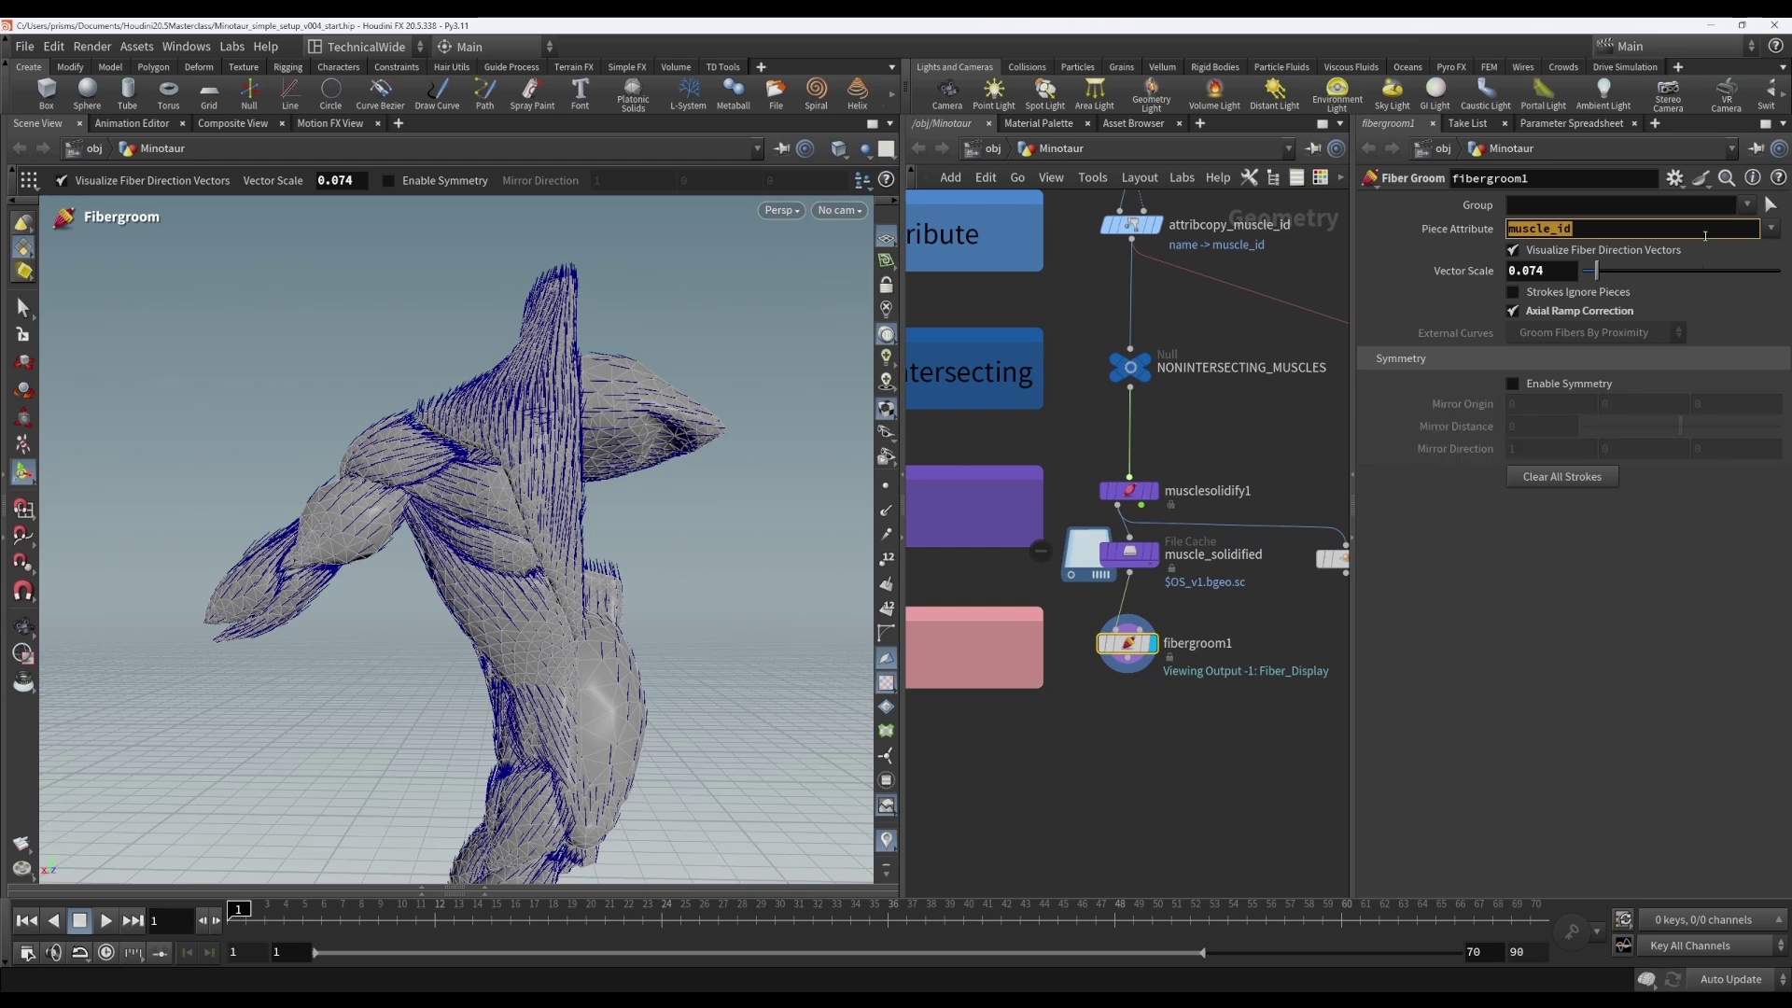
{"action": "left_click", "coordinate": [1643, 234]}
{"action": "left_click", "coordinate": [1645, 252]}
{"action": "left_click", "coordinate": [1645, 251]}
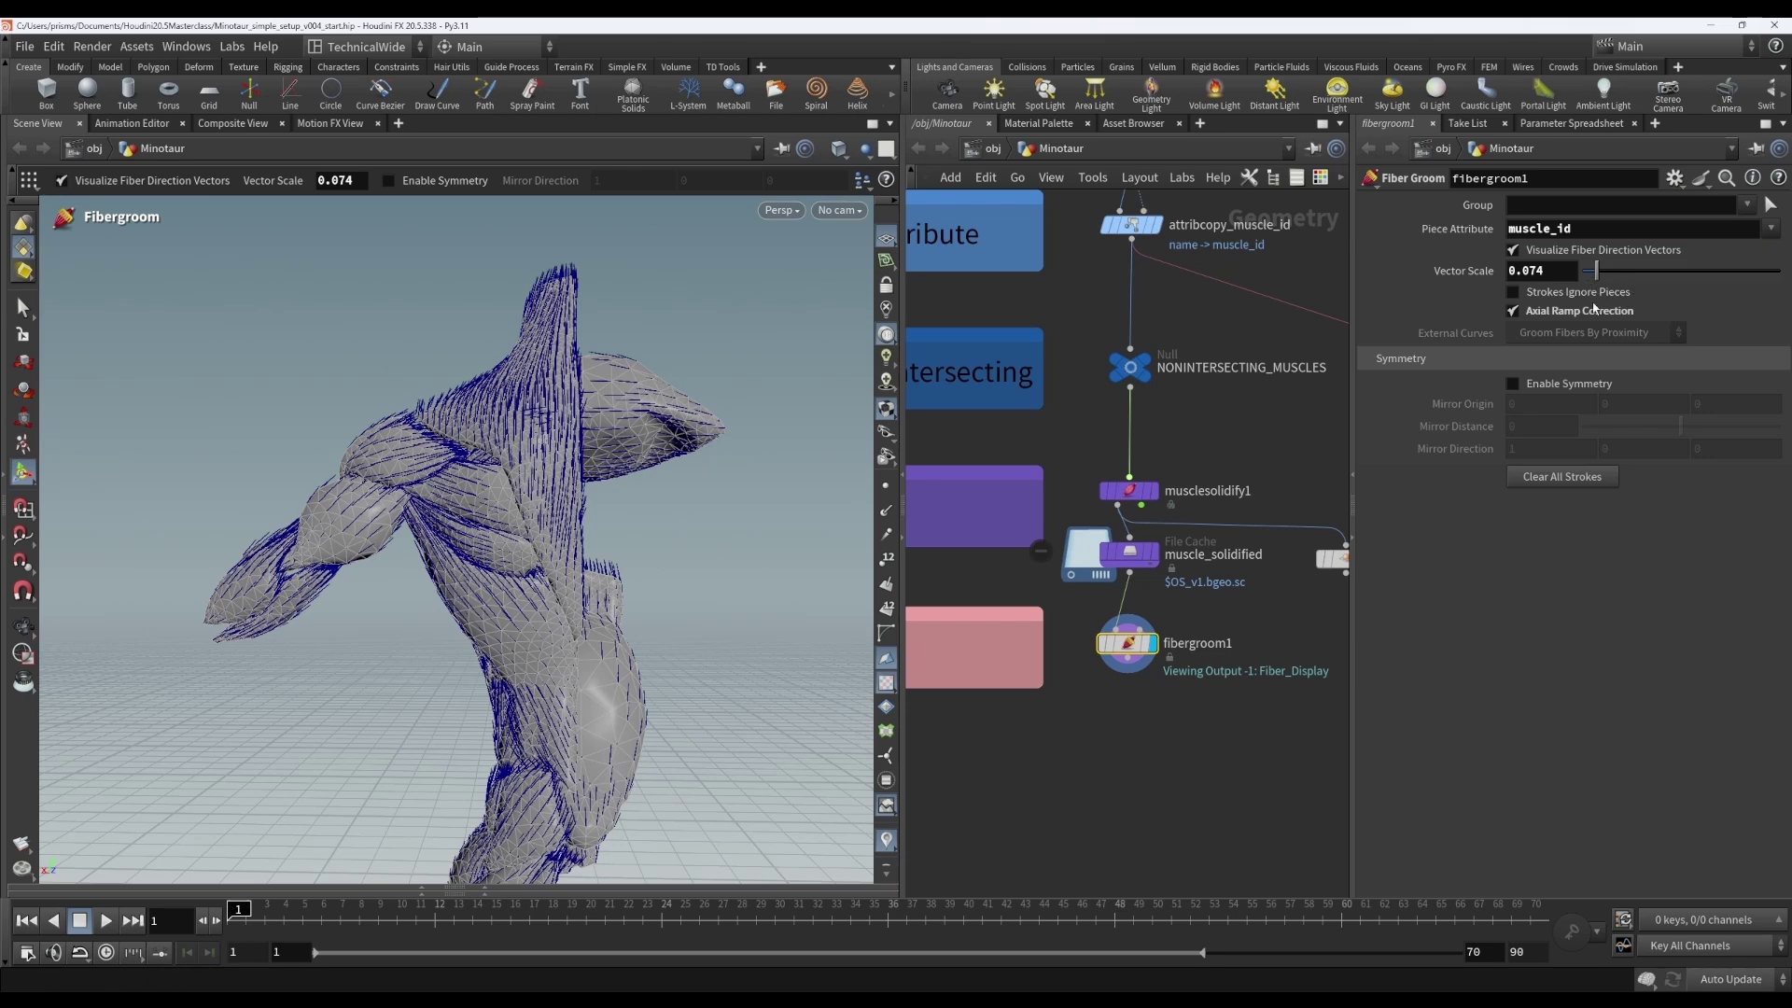
{"action": "mouse_move", "coordinate": [1583, 300]}
Examine how the fiber directions run across the chest, abdomen, shoulder and back muscles
{"action": "left_click_drag", "start_coordinate": [681, 551], "coordinate": [634, 616], "text": "alt"}
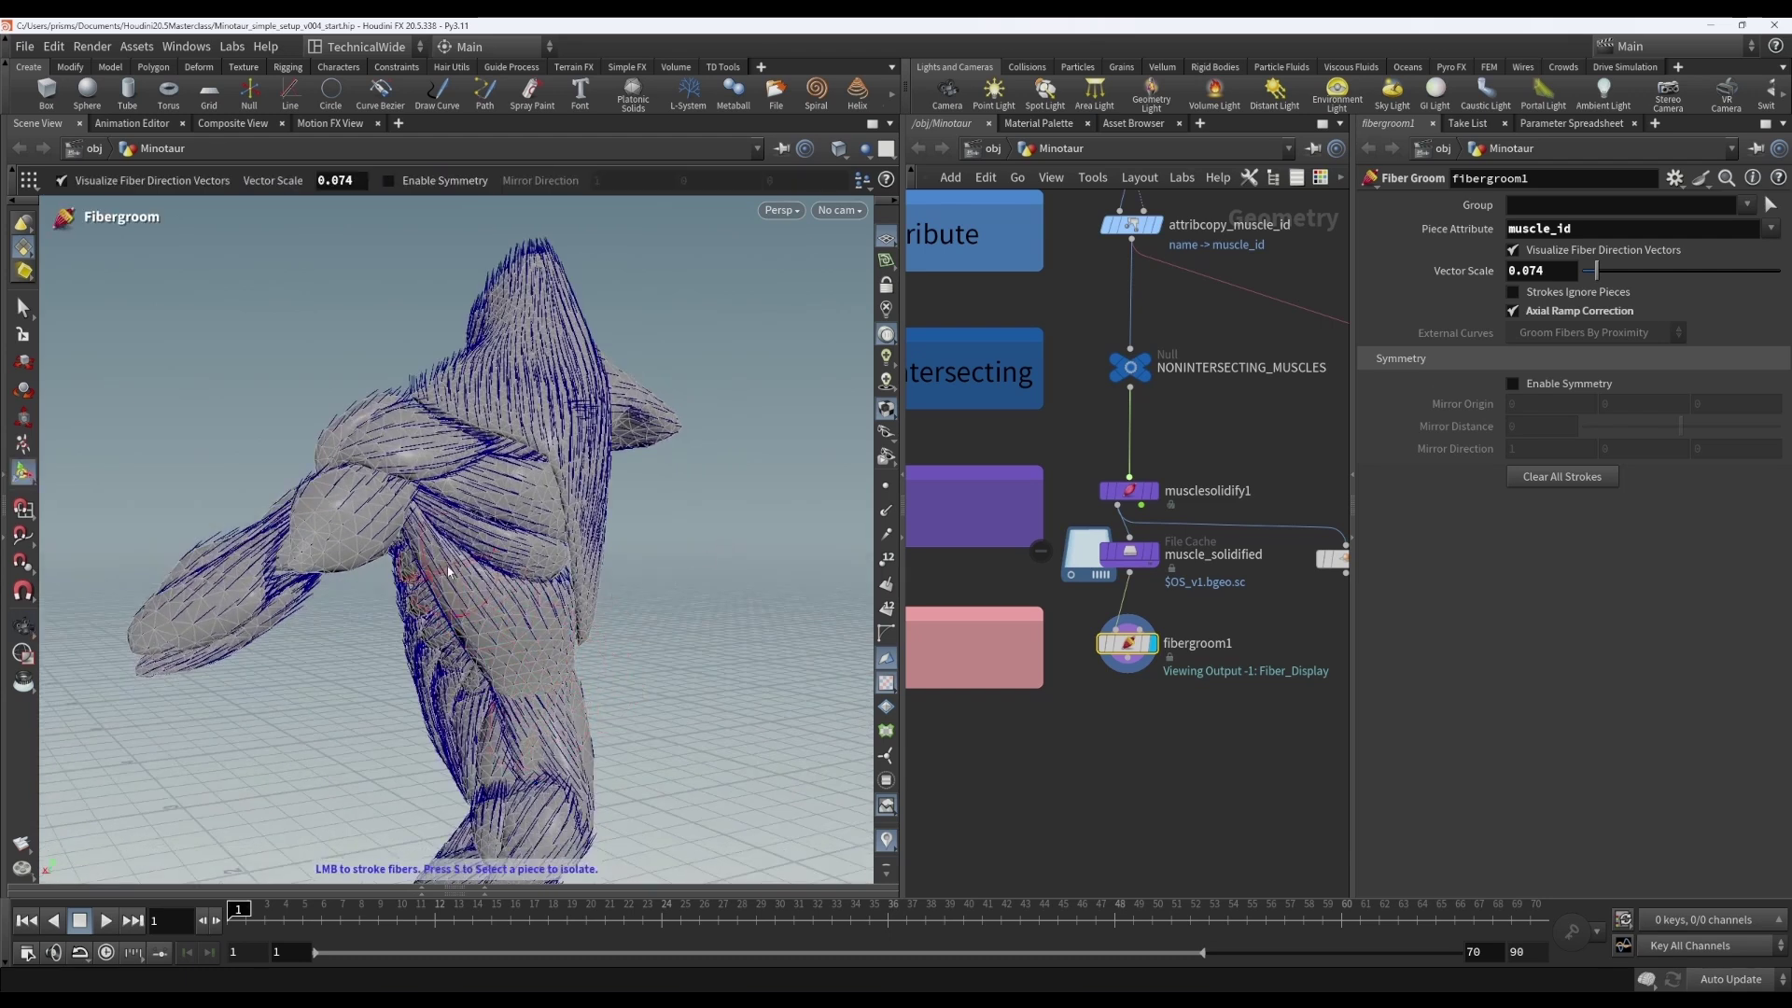
{"action": "key", "text": "Escape"}
{"action": "left_click_drag", "start_coordinate": [533, 662], "coordinate": [332, 630]}
{"action": "key", "text": "Return"}
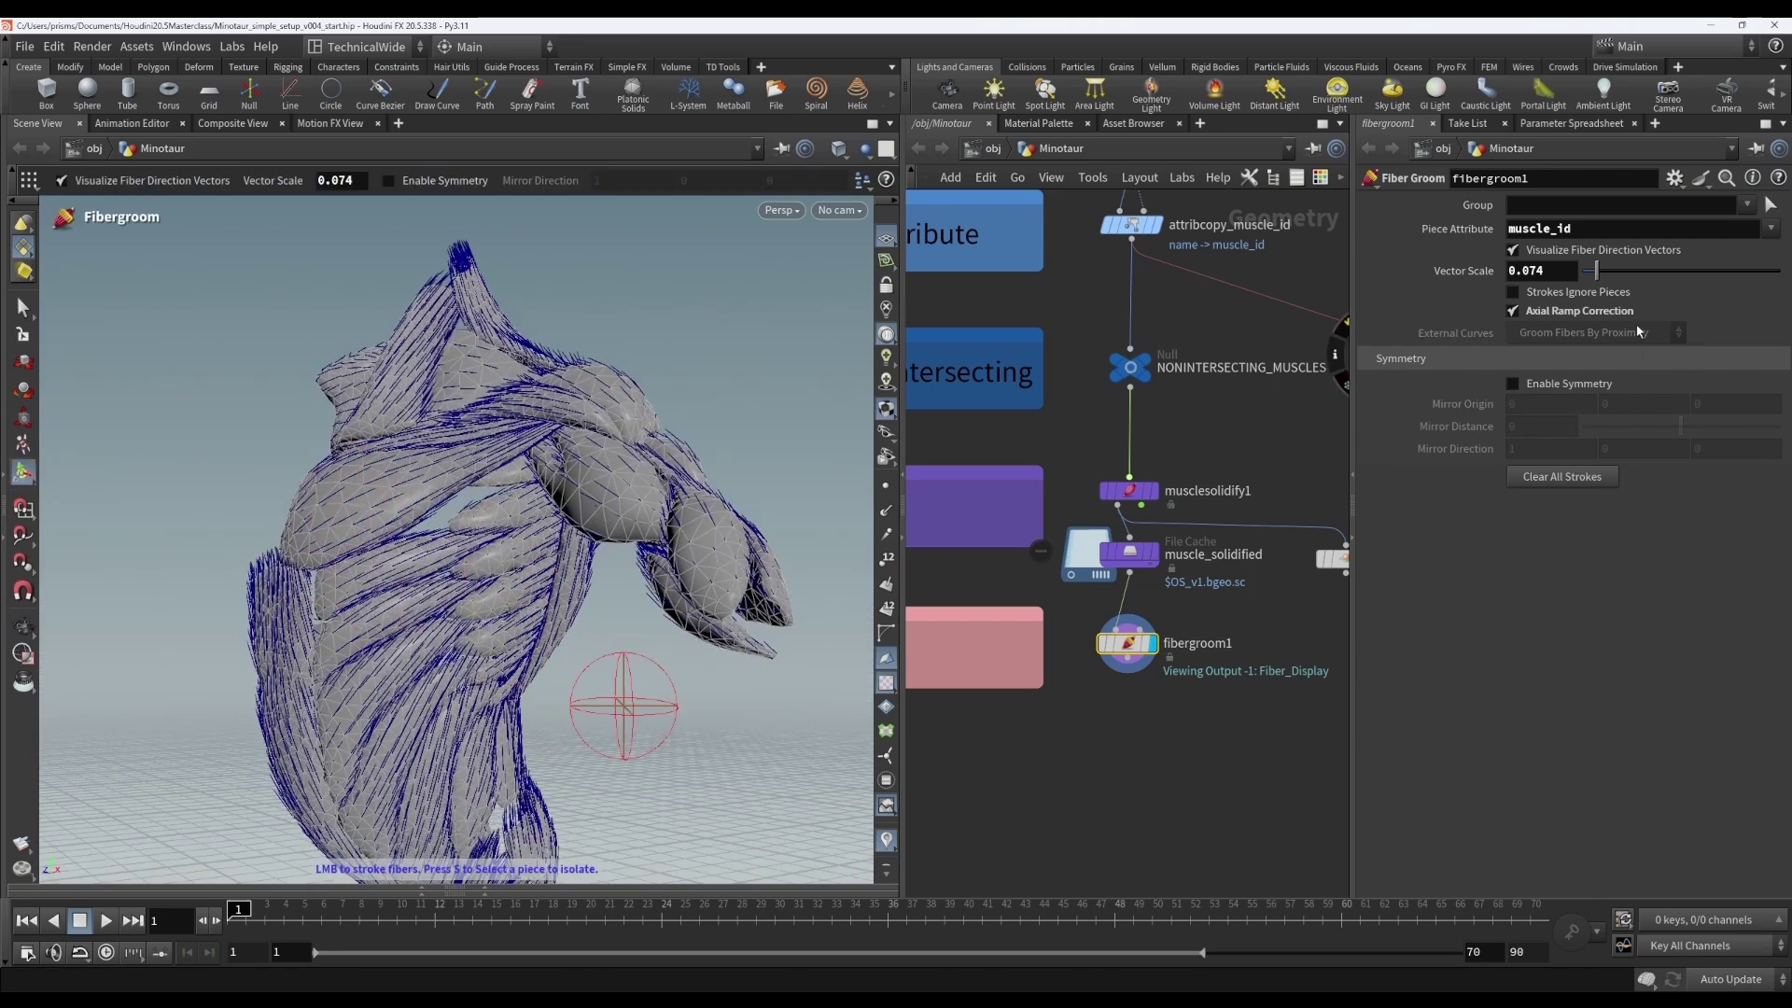
{"action": "mouse_move", "coordinate": [1617, 318]}
{"action": "mouse_move", "coordinate": [443, 527]}
{"action": "left_mouse_down", "text": "alt"}
{"action": "mouse_move", "coordinate": [512, 473]}
{"action": "mouse_move", "coordinate": [457, 542]}
{"action": "mouse_move", "coordinate": [389, 561]}
{"action": "left_mouse_up", "text": "alt"}
{"action": "key", "text": "Escape"}
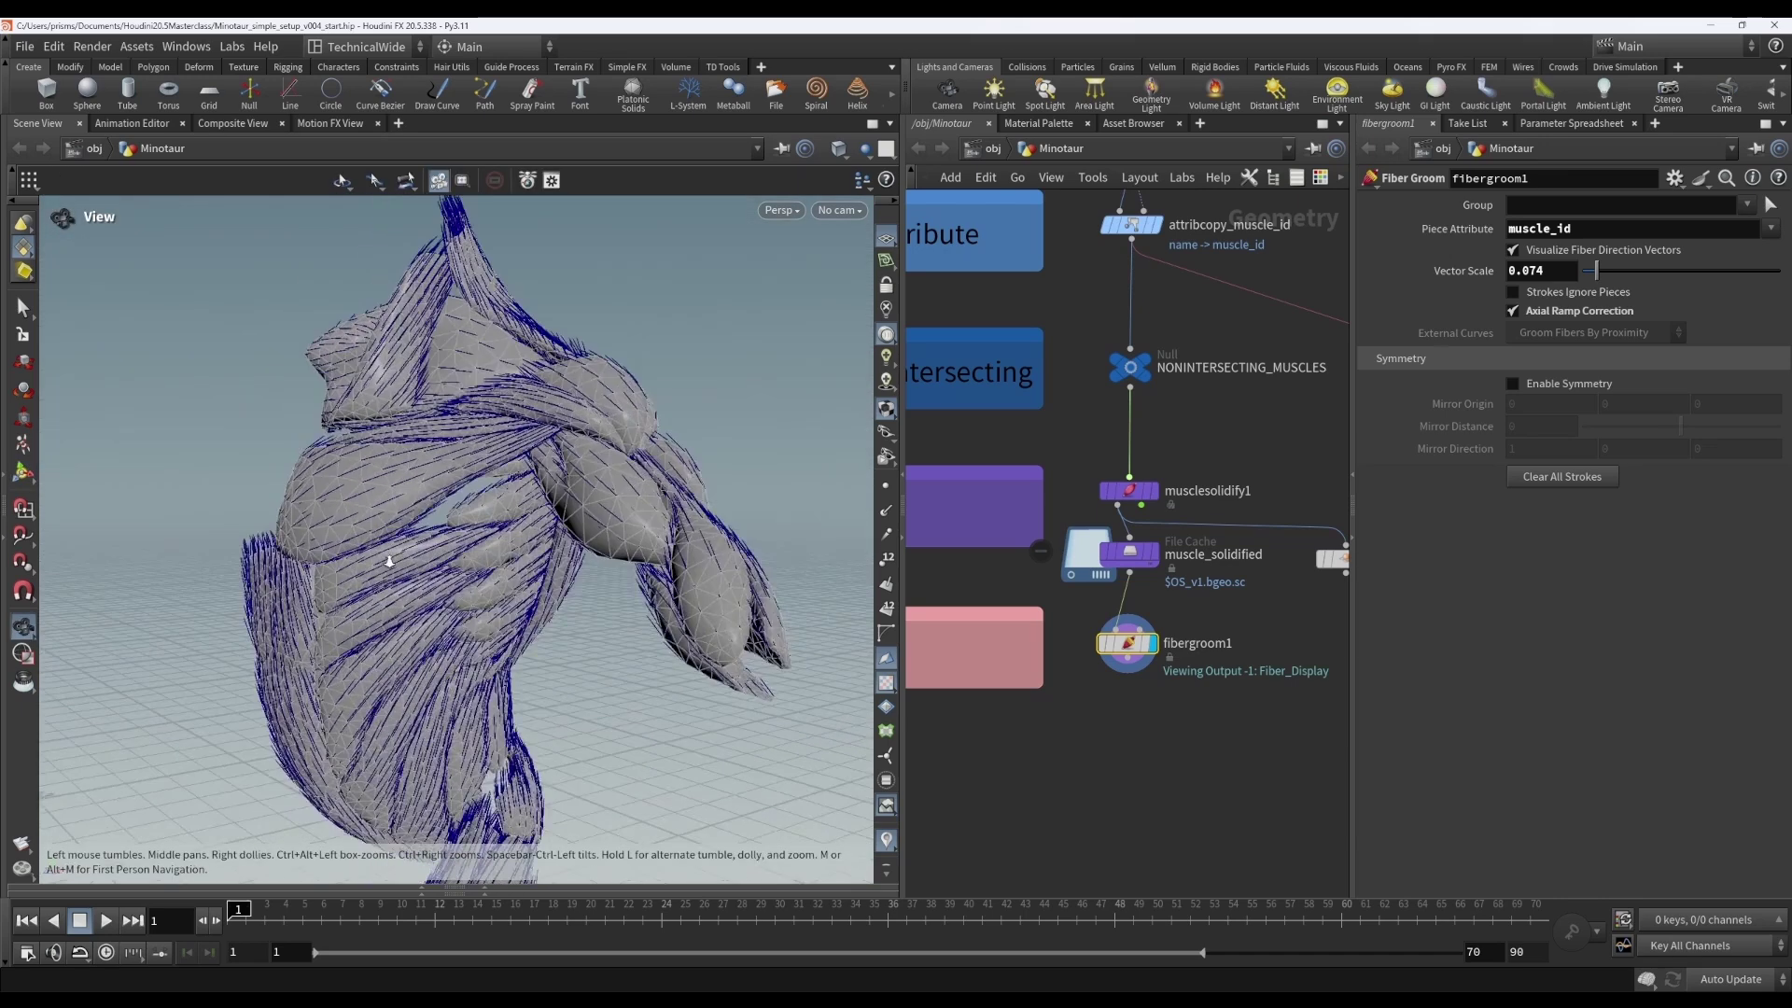
{"action": "right_click_drag", "start_coordinate": [389, 561], "coordinate": [453, 555], "text": "alt"}
{"action": "left_click_drag", "start_coordinate": [453, 556], "coordinate": [513, 572], "text": "alt"}
{"action": "middle_click_drag", "start_coordinate": [508, 592], "coordinate": [607, 643], "text": "alt"}
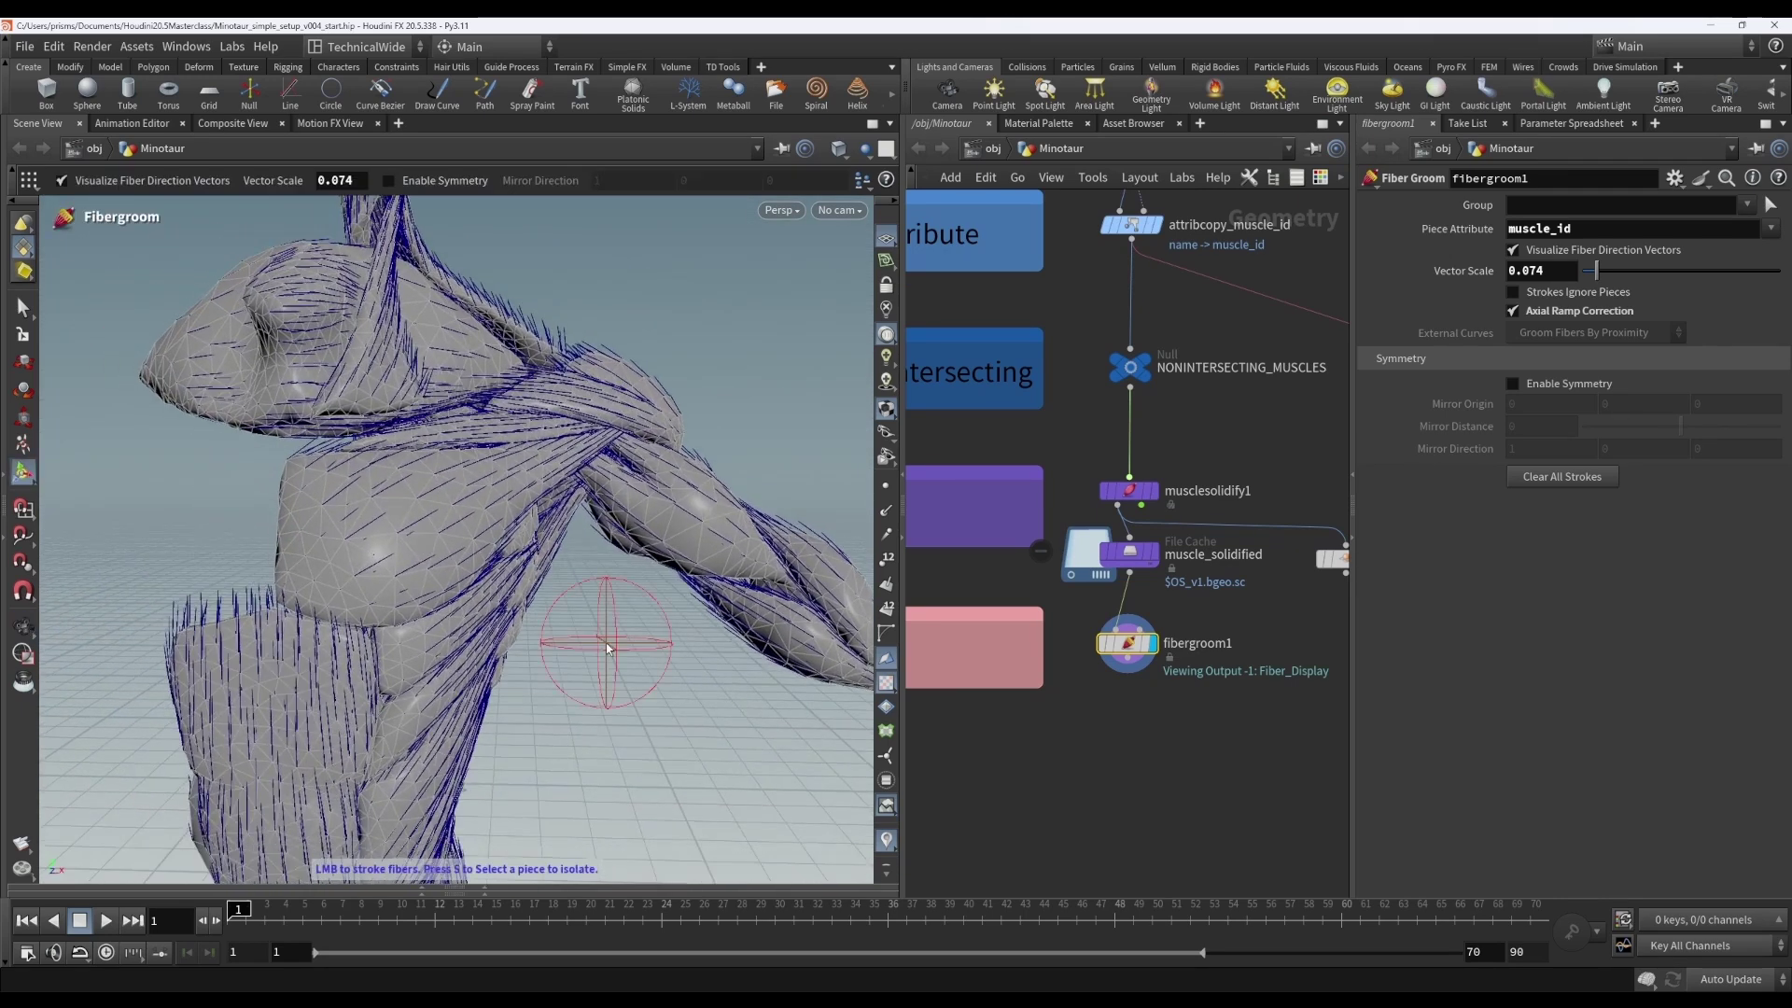
{"action": "right_click_drag", "start_coordinate": [537, 607], "coordinate": [648, 604], "text": "alt"}
{"action": "left_click_drag", "start_coordinate": [648, 604], "coordinate": [264, 600], "text": "alt"}
{"action": "right_click_drag", "start_coordinate": [264, 600], "coordinate": [316, 607], "text": "alt"}
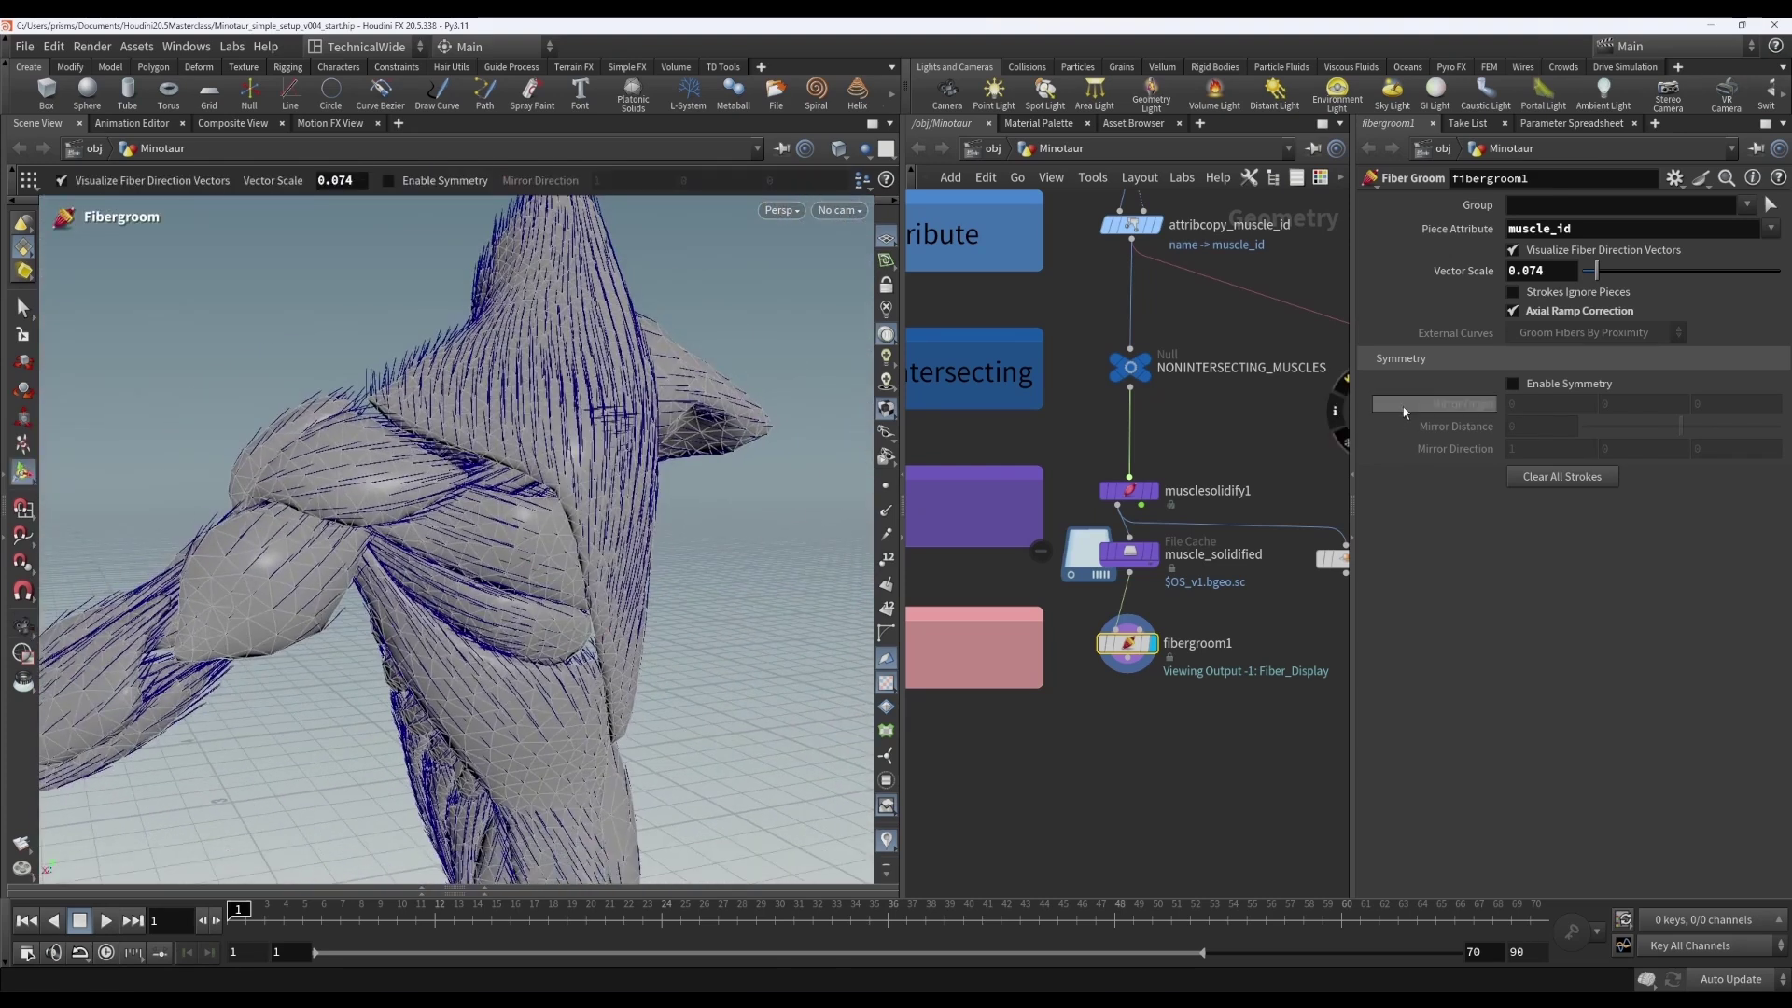
Try the groom's symmetry option, view the open inner side of the half torso, and disable symmetry
{"action": "left_click", "coordinate": [1554, 385]}
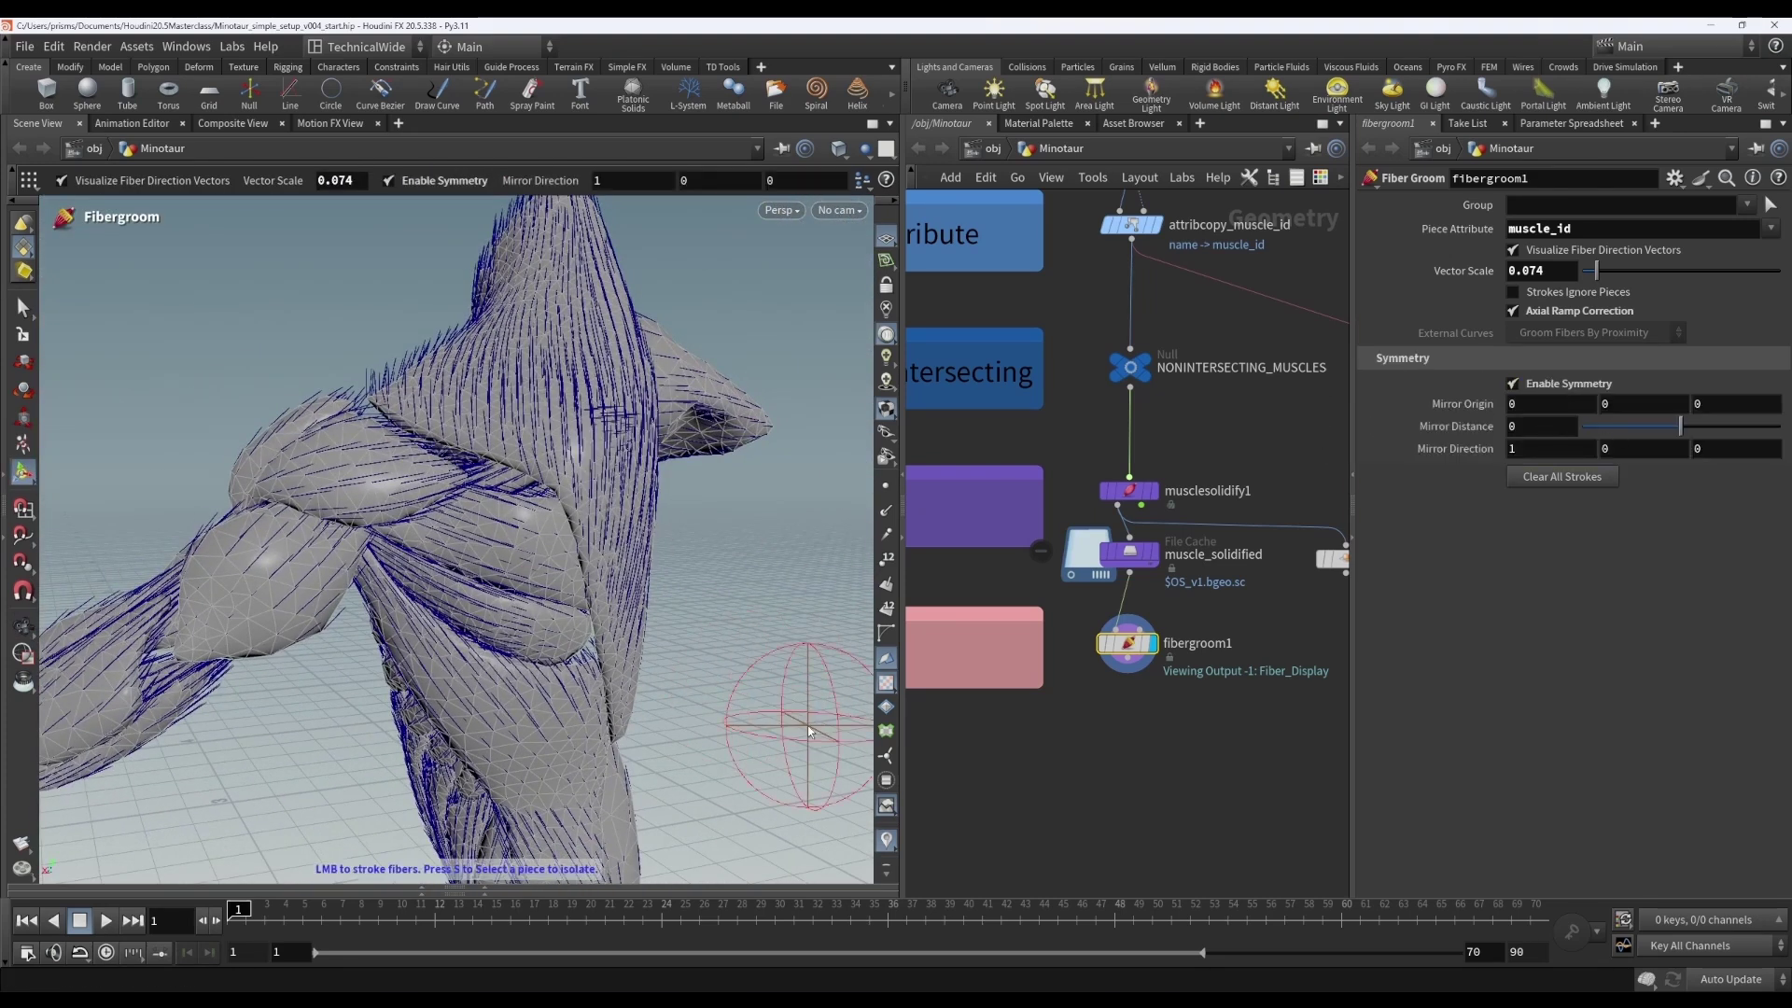
{"action": "key", "text": "Escape"}
{"action": "mouse_move", "coordinate": [766, 724]}
{"action": "left_mouse_down"}
{"action": "mouse_move", "coordinate": [720, 740]}
{"action": "mouse_move", "coordinate": [721, 612]}
{"action": "mouse_move", "coordinate": [569, 721]}
{"action": "left_mouse_up"}
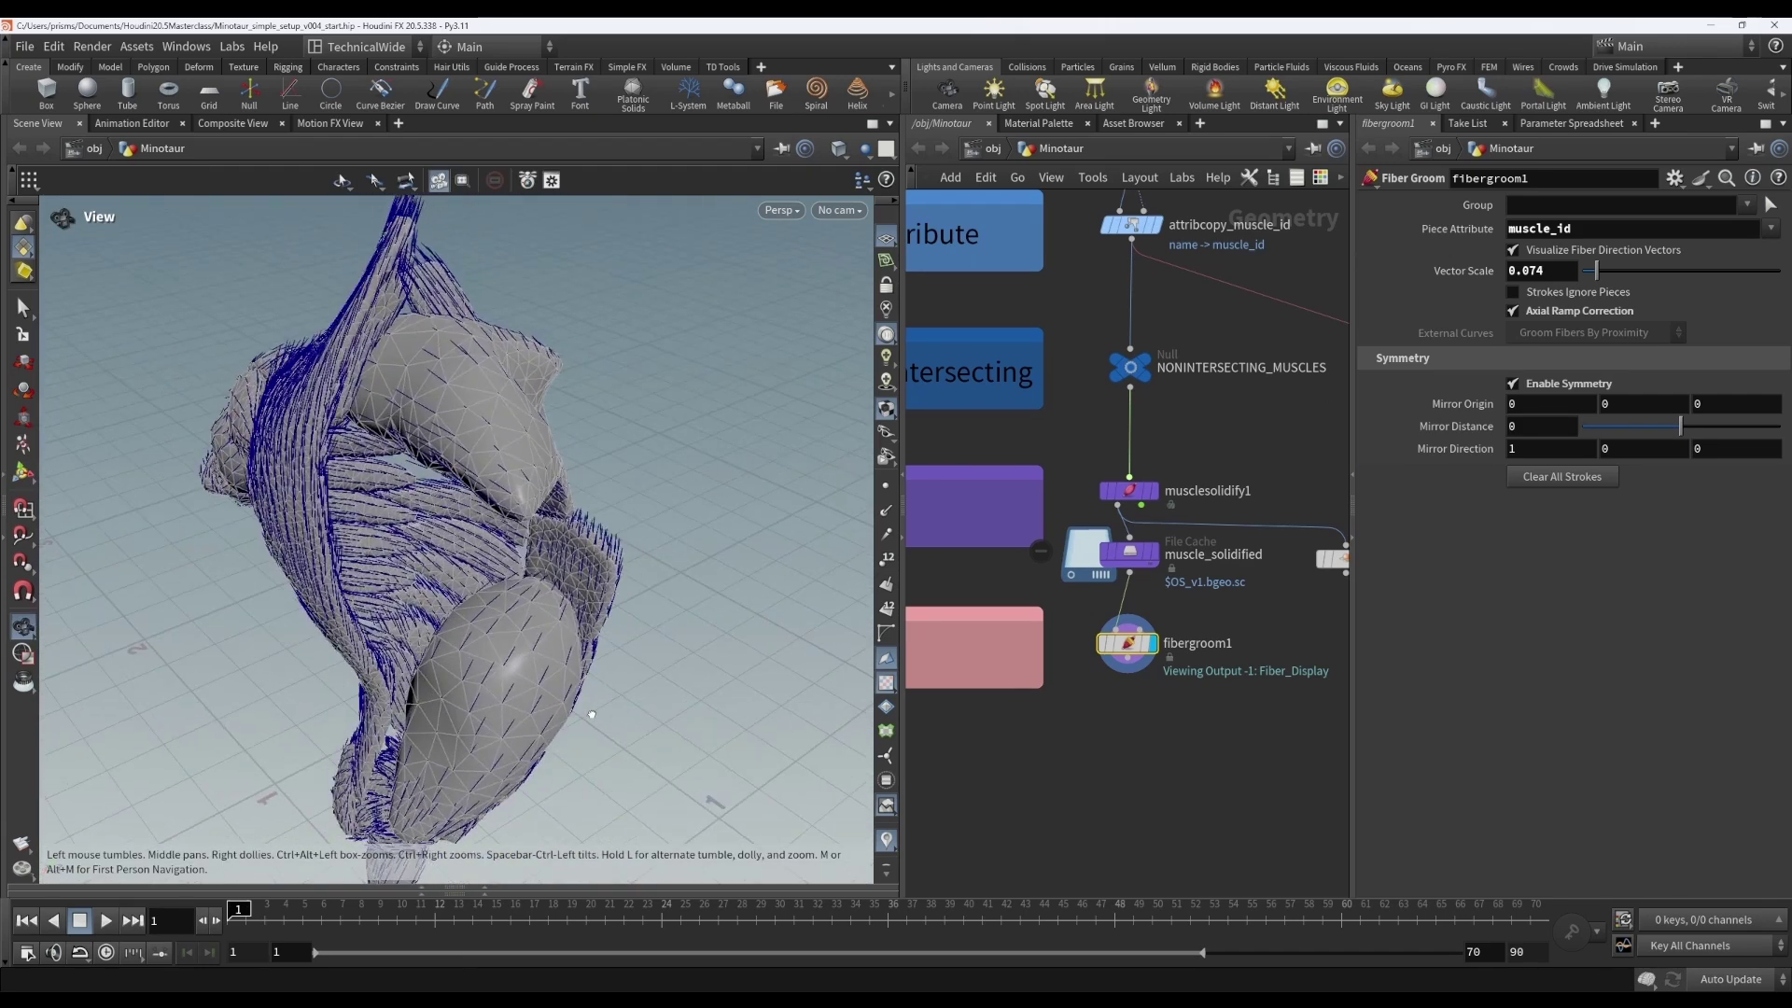
{"action": "key", "text": "Return"}
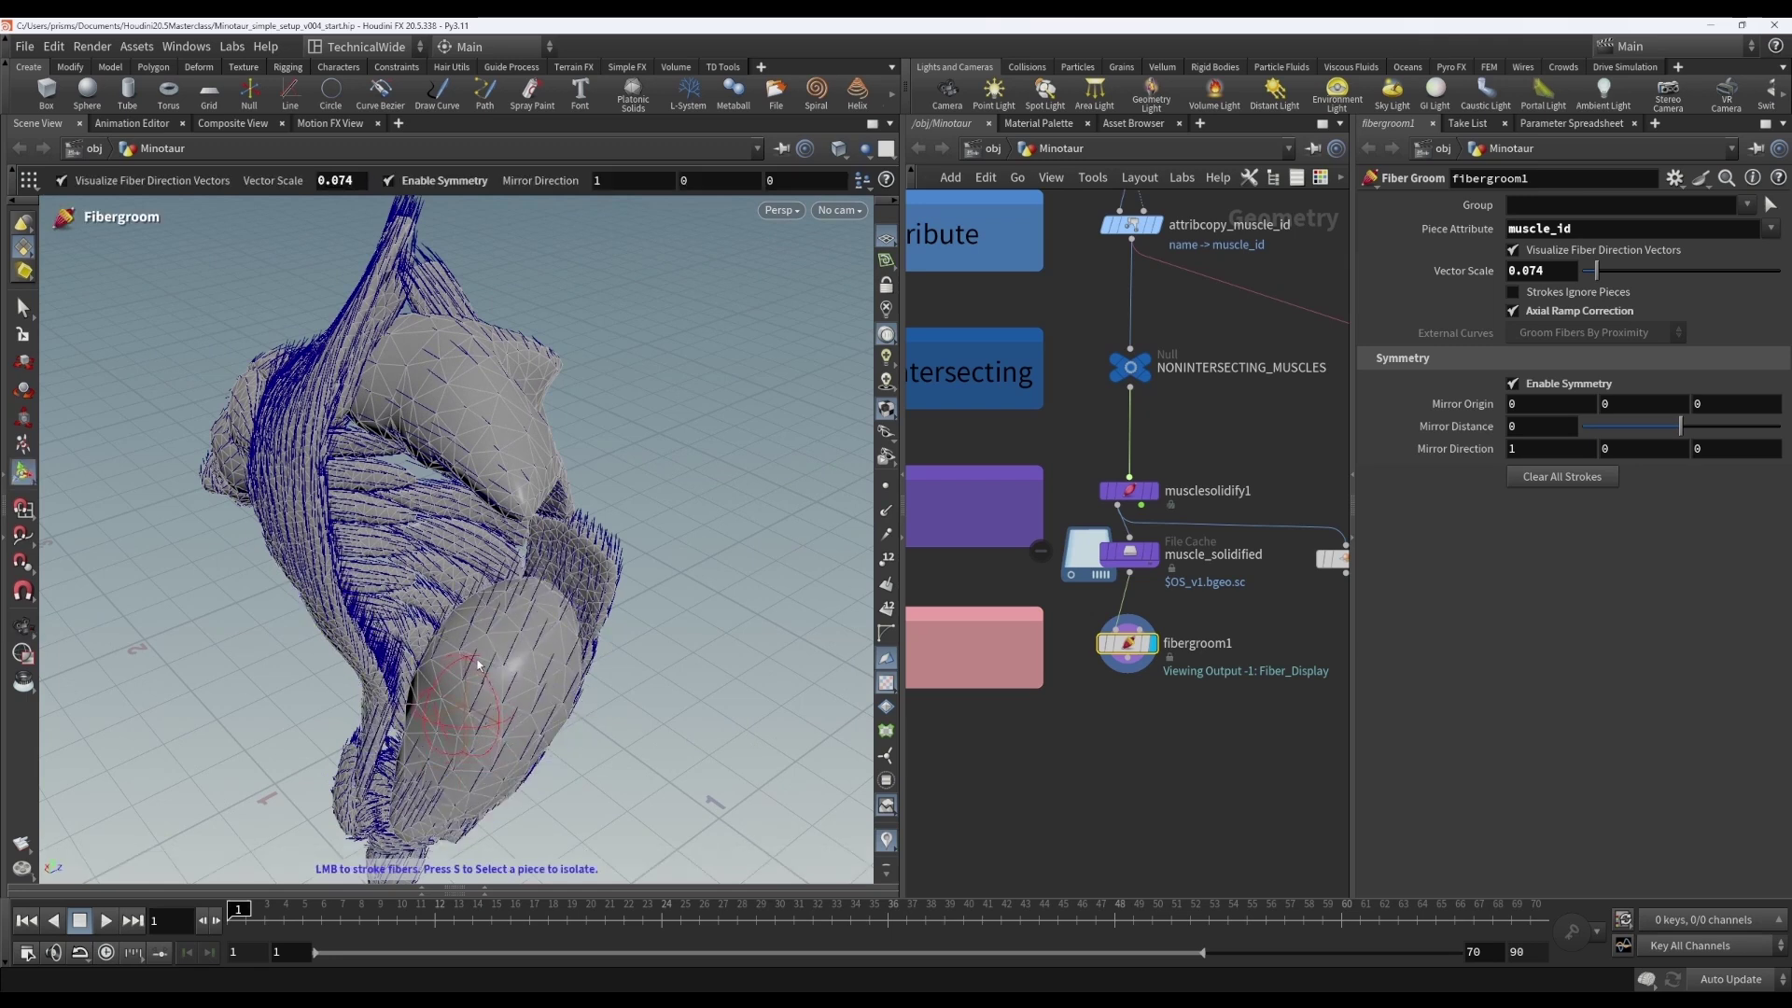
{"action": "key", "text": "Escape"}
{"action": "left_click_drag", "start_coordinate": [469, 718], "coordinate": [535, 686]}
{"action": "key", "text": "Return"}
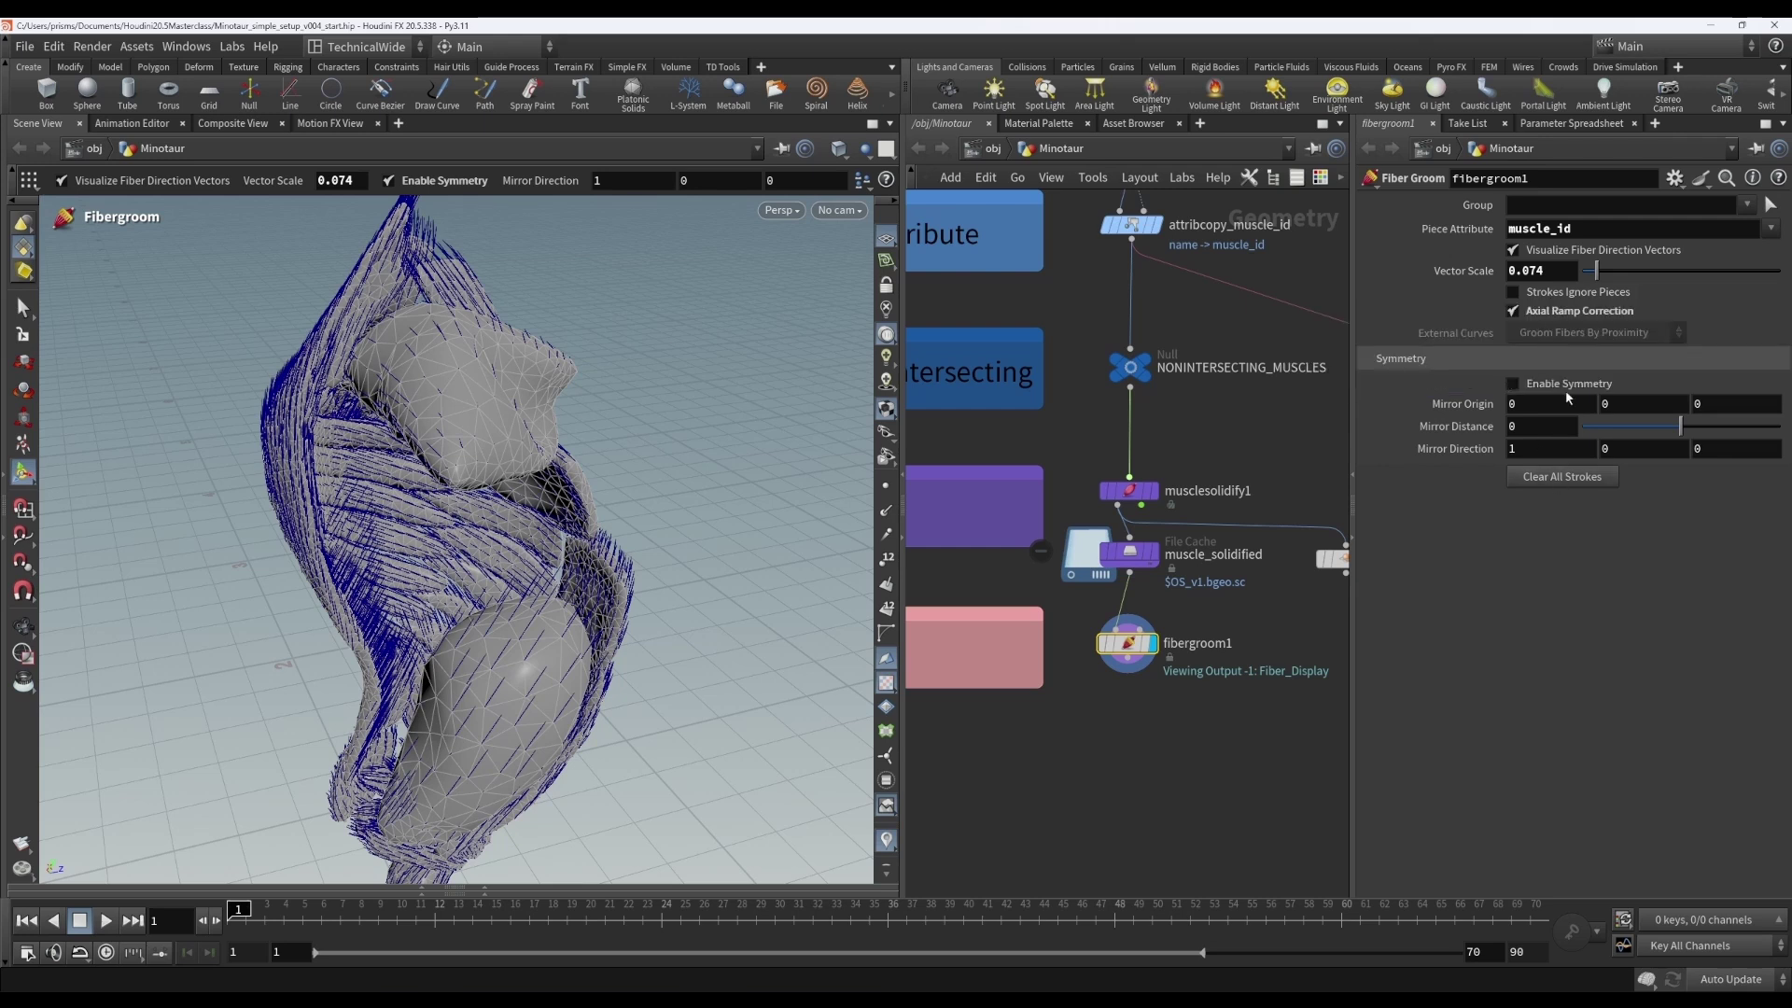
{"action": "left_click", "coordinate": [1568, 383]}
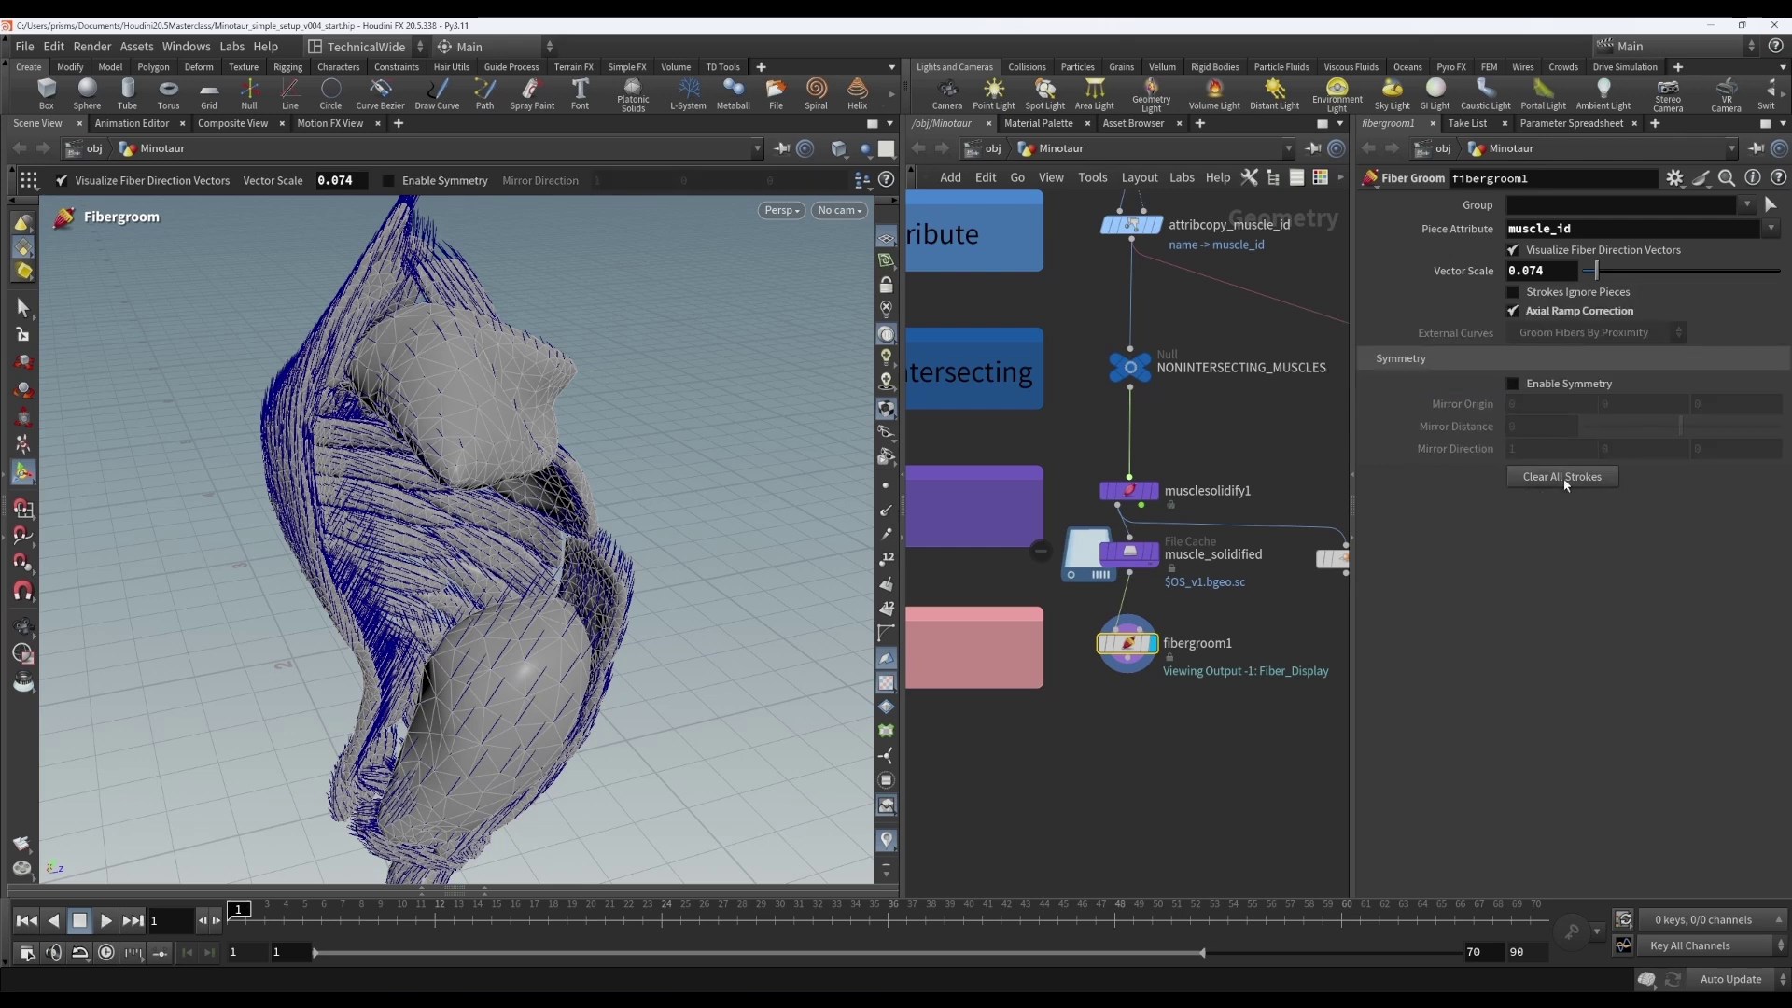
Examine the fiber directions along the back and down the leg, ending with the large upper back muscle
{"action": "key", "text": "Escape"}
{"action": "mouse_move", "coordinate": [710, 623]}
{"action": "left_mouse_down"}
{"action": "mouse_move", "coordinate": [658, 616]}
{"action": "mouse_move", "coordinate": [821, 532]}
{"action": "left_mouse_up"}
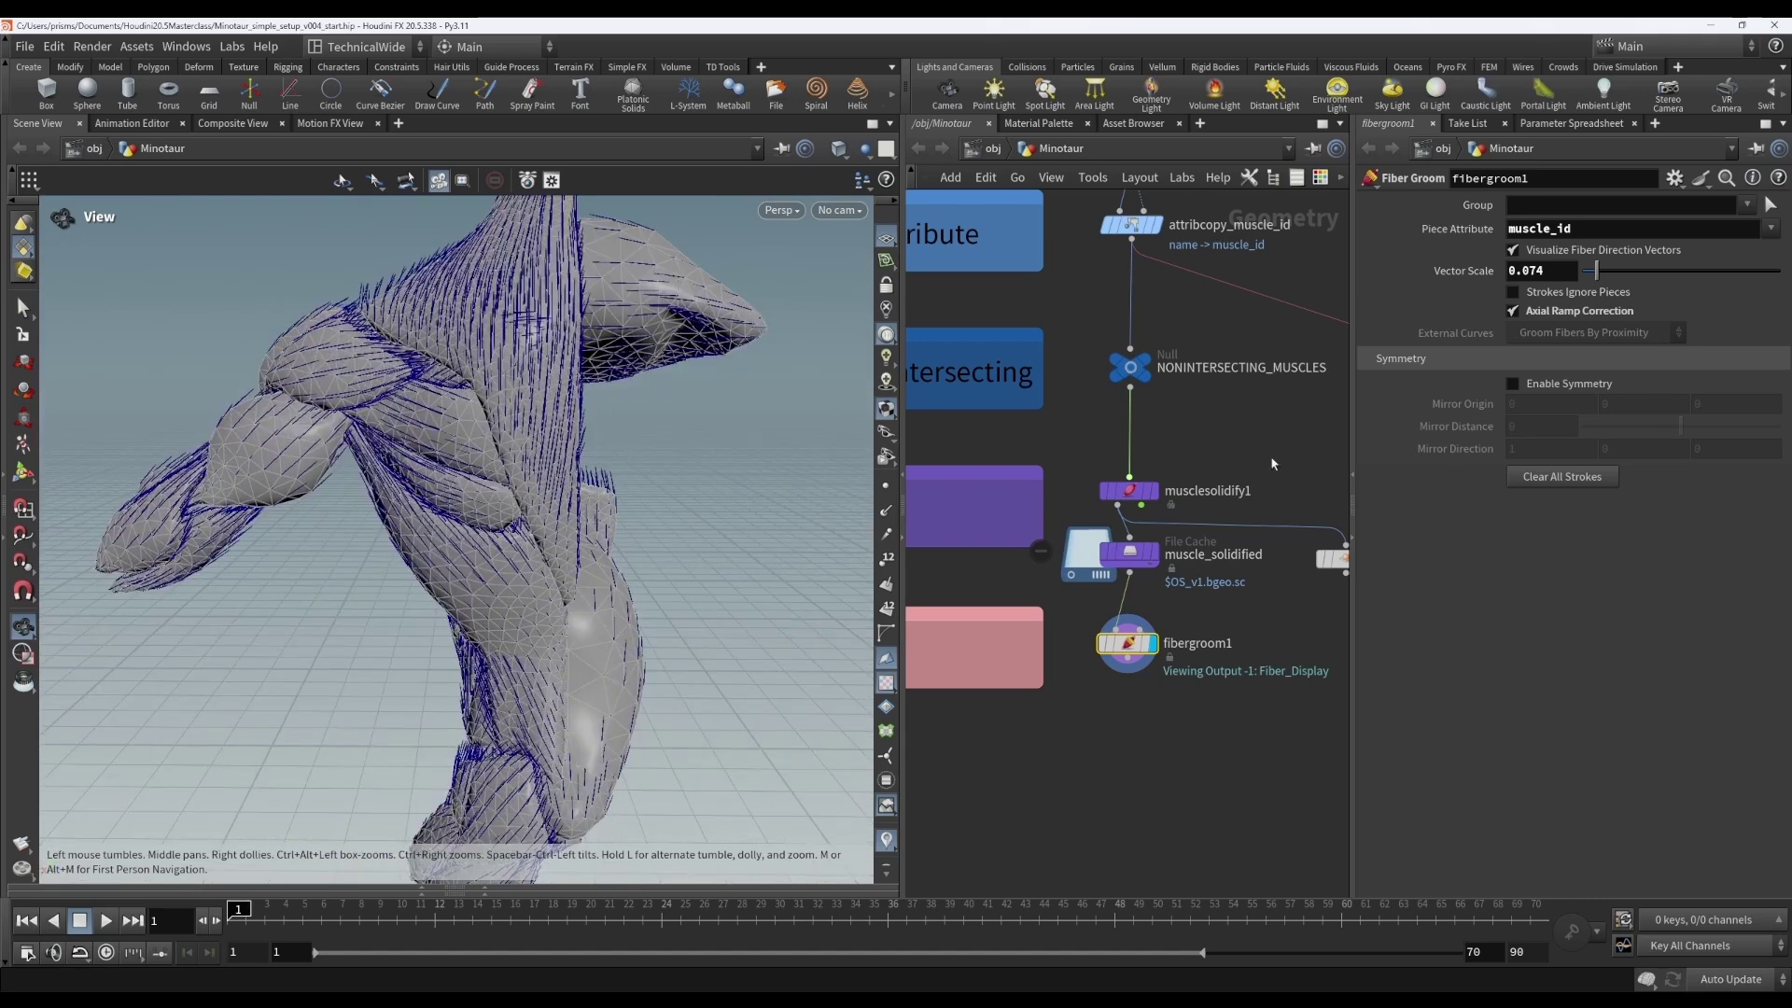
{"action": "key", "text": "Return"}
{"action": "key", "text": "Escape"}
{"action": "mouse_move", "coordinate": [497, 608]}
{"action": "left_mouse_down"}
{"action": "mouse_move", "coordinate": [653, 560]}
{"action": "mouse_move", "coordinate": [710, 466]}
{"action": "mouse_move", "coordinate": [818, 591]}
{"action": "mouse_move", "coordinate": [684, 708]}
{"action": "mouse_move", "coordinate": [687, 635]}
{"action": "mouse_move", "coordinate": [644, 654]}
{"action": "mouse_move", "coordinate": [666, 737]}
{"action": "mouse_move", "coordinate": [504, 719]}
{"action": "left_mouse_up"}
{"action": "key", "text": "Return"}
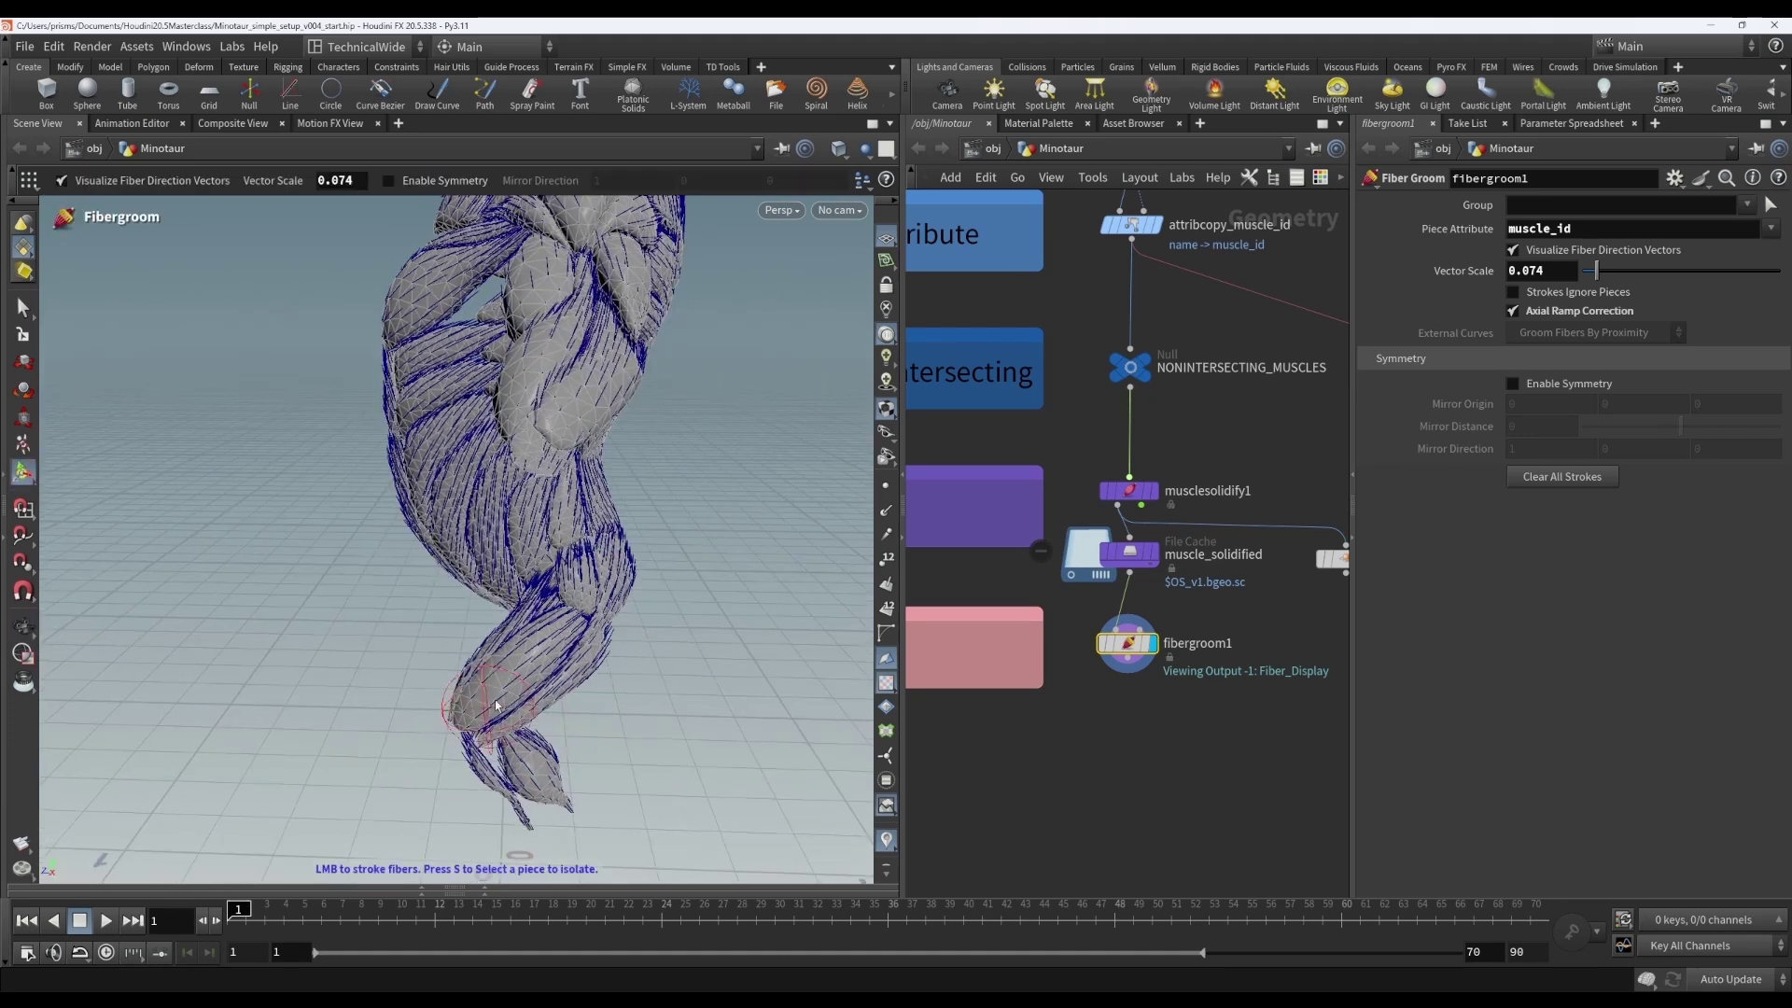
{"action": "mouse_move", "coordinate": [630, 728]}
{"action": "left_mouse_down", "text": "alt"}
{"action": "mouse_move", "coordinate": [756, 712]}
{"action": "mouse_move", "coordinate": [660, 680]}
{"action": "mouse_move", "coordinate": [508, 699]}
{"action": "left_mouse_up", "text": "alt"}
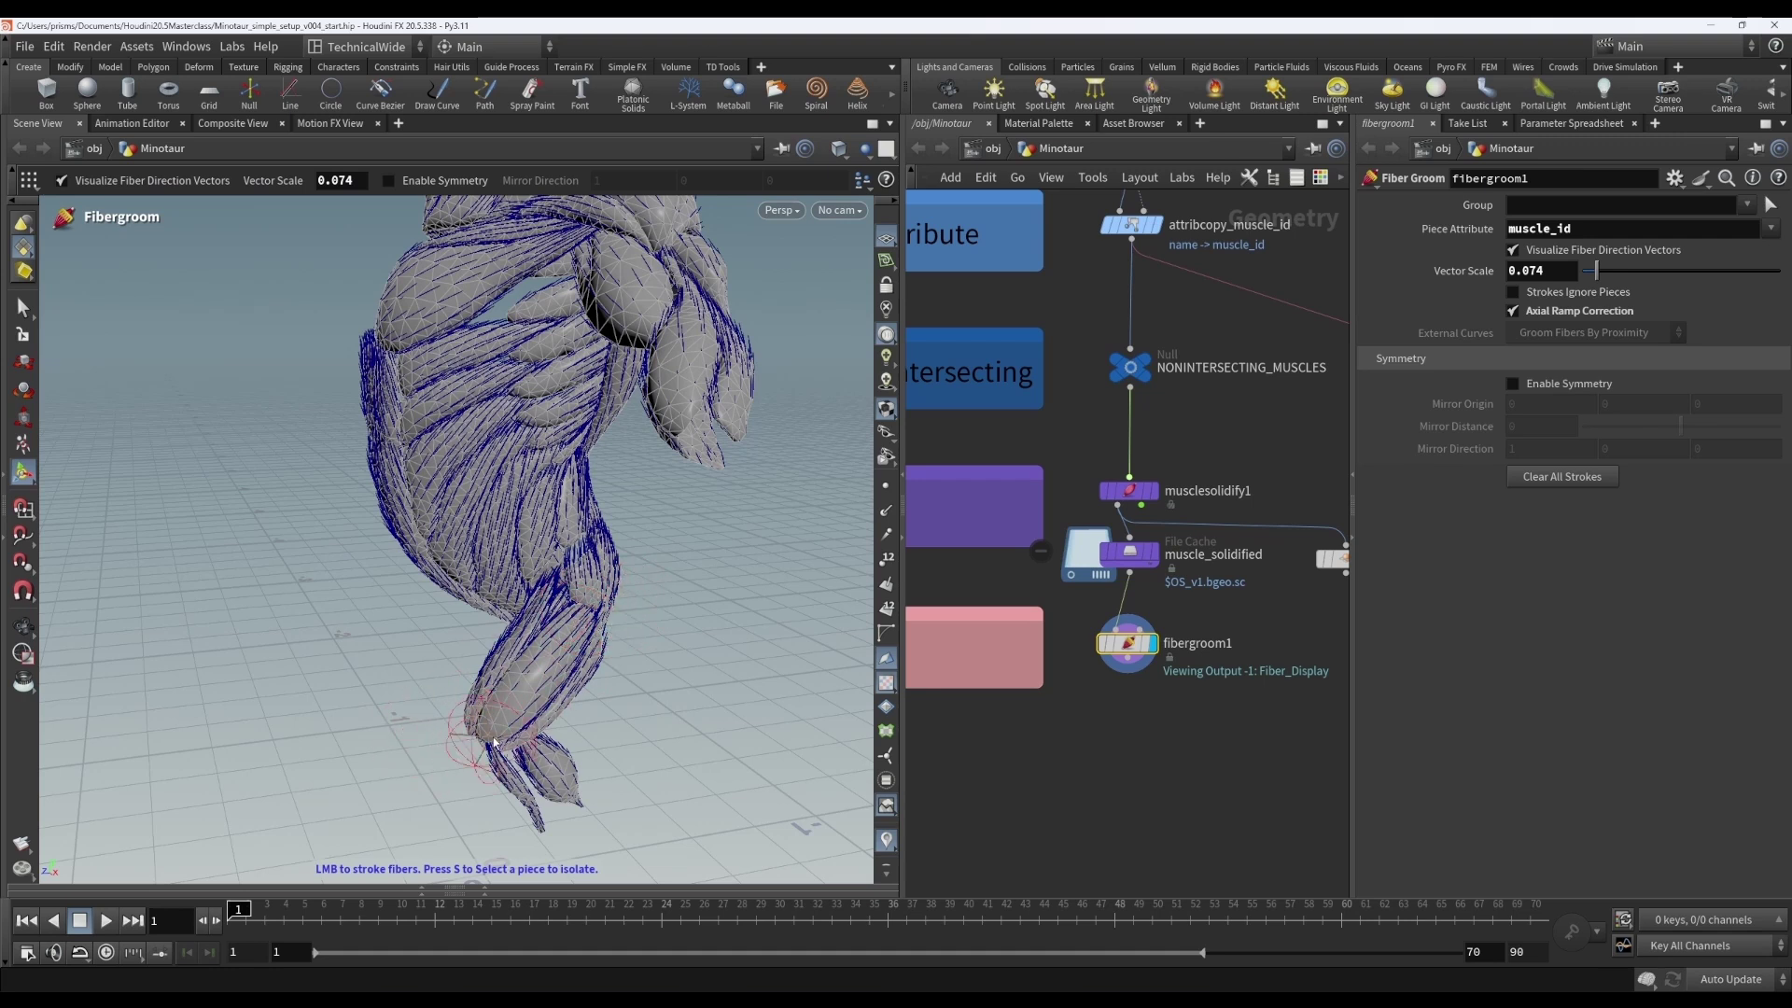
{"action": "mouse_move", "coordinate": [598, 654]}
{"action": "left_mouse_down", "text": "alt"}
{"action": "mouse_move", "coordinate": [716, 692]}
{"action": "mouse_move", "coordinate": [752, 669]}
{"action": "mouse_move", "coordinate": [717, 560]}
{"action": "mouse_move", "coordinate": [732, 502]}
{"action": "mouse_move", "coordinate": [696, 638]}
{"action": "mouse_move", "coordinate": [621, 668]}
{"action": "mouse_move", "coordinate": [476, 659]}
{"action": "mouse_move", "coordinate": [579, 628]}
{"action": "mouse_move", "coordinate": [420, 648]}
{"action": "left_mouse_up", "text": "alt"}
{"action": "key", "text": "Return"}
{"action": "left_click_drag", "start_coordinate": [688, 548], "coordinate": [585, 551], "text": "alt"}
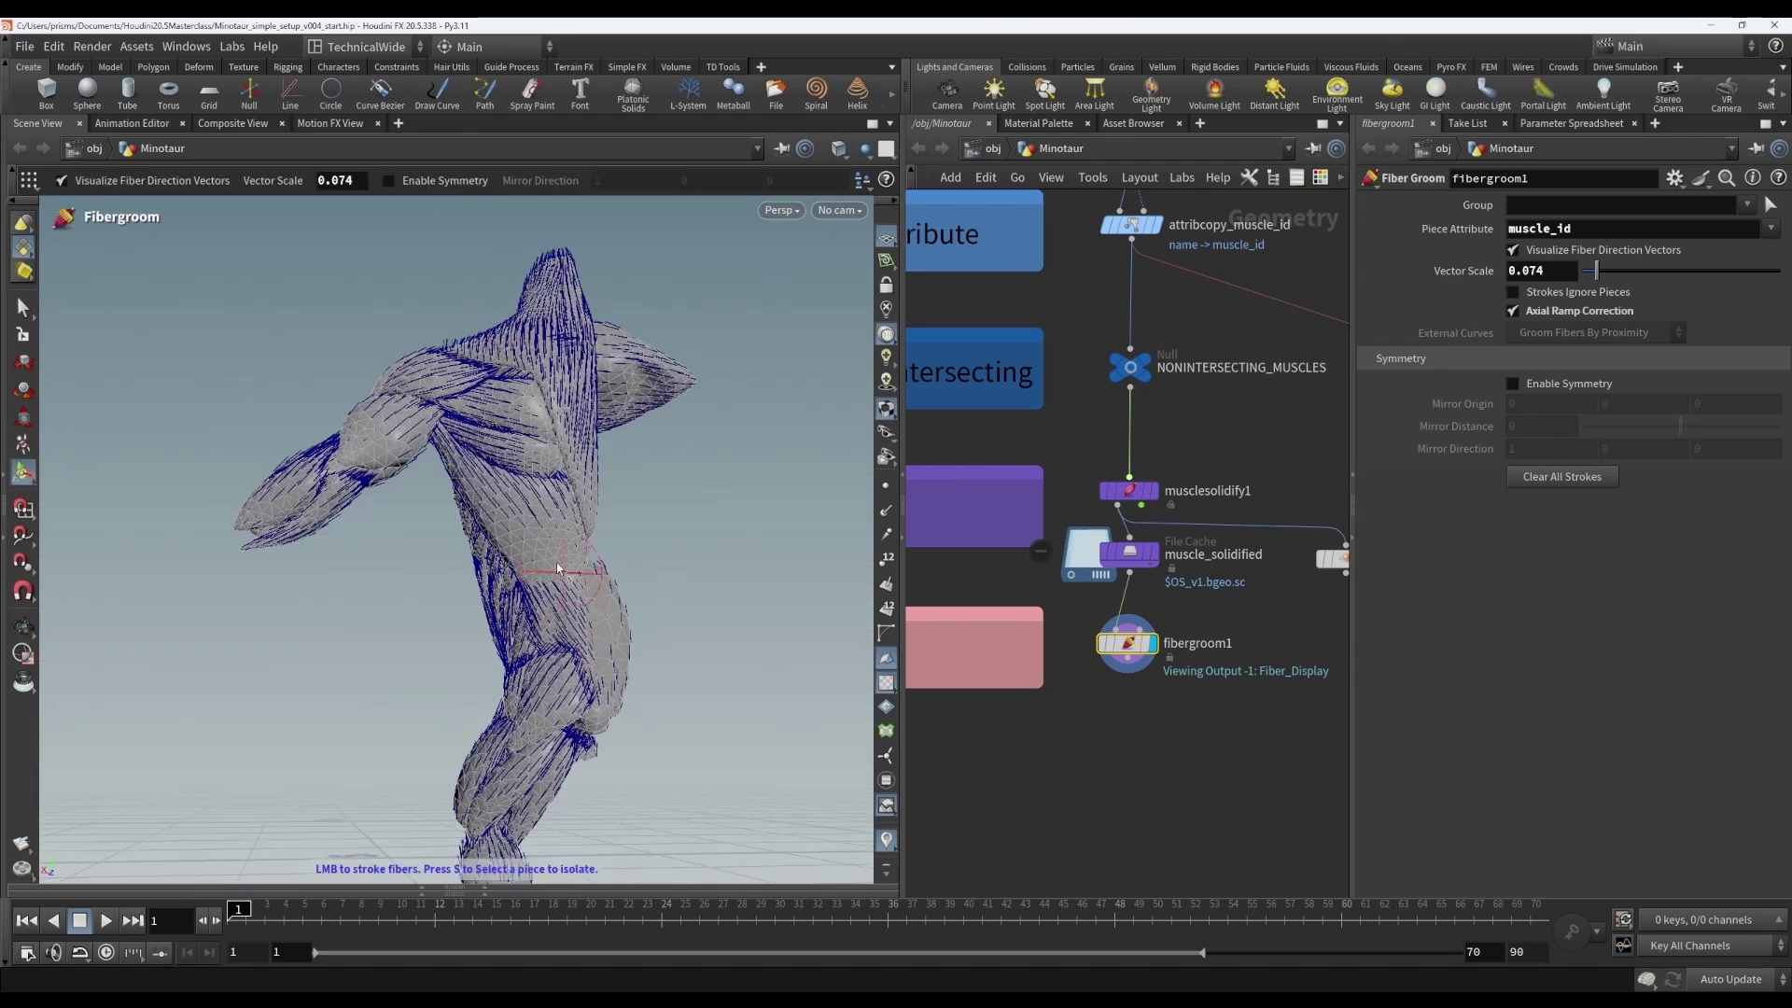
{"action": "mouse_move", "coordinate": [602, 368]}
{"action": "left_mouse_down"}
{"action": "mouse_move", "coordinate": [609, 454]}
{"action": "mouse_move", "coordinate": [709, 433]}
{"action": "mouse_move", "coordinate": [719, 620]}
{"action": "mouse_move", "coordinate": [728, 586]}
{"action": "left_mouse_up"}
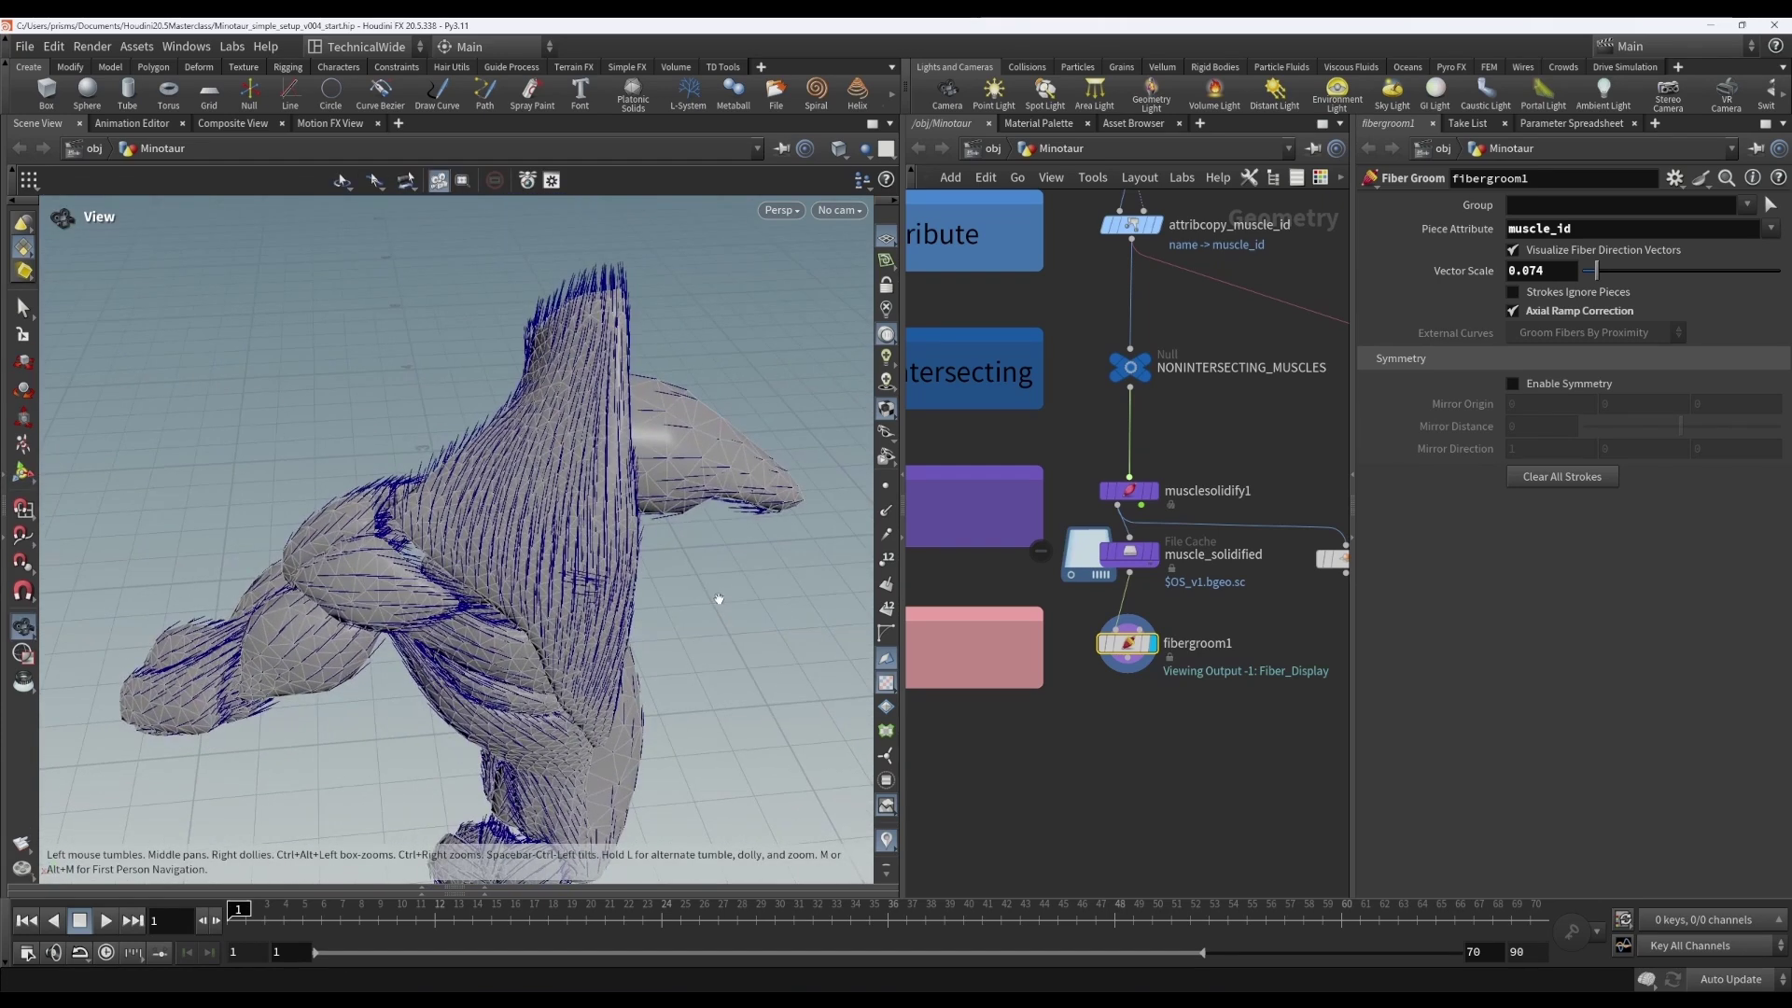
Groom the large upper back muscle's fibers with strokes from the shoulder toward the spine, up the neck and down the back
{"action": "key", "text": "Return"}
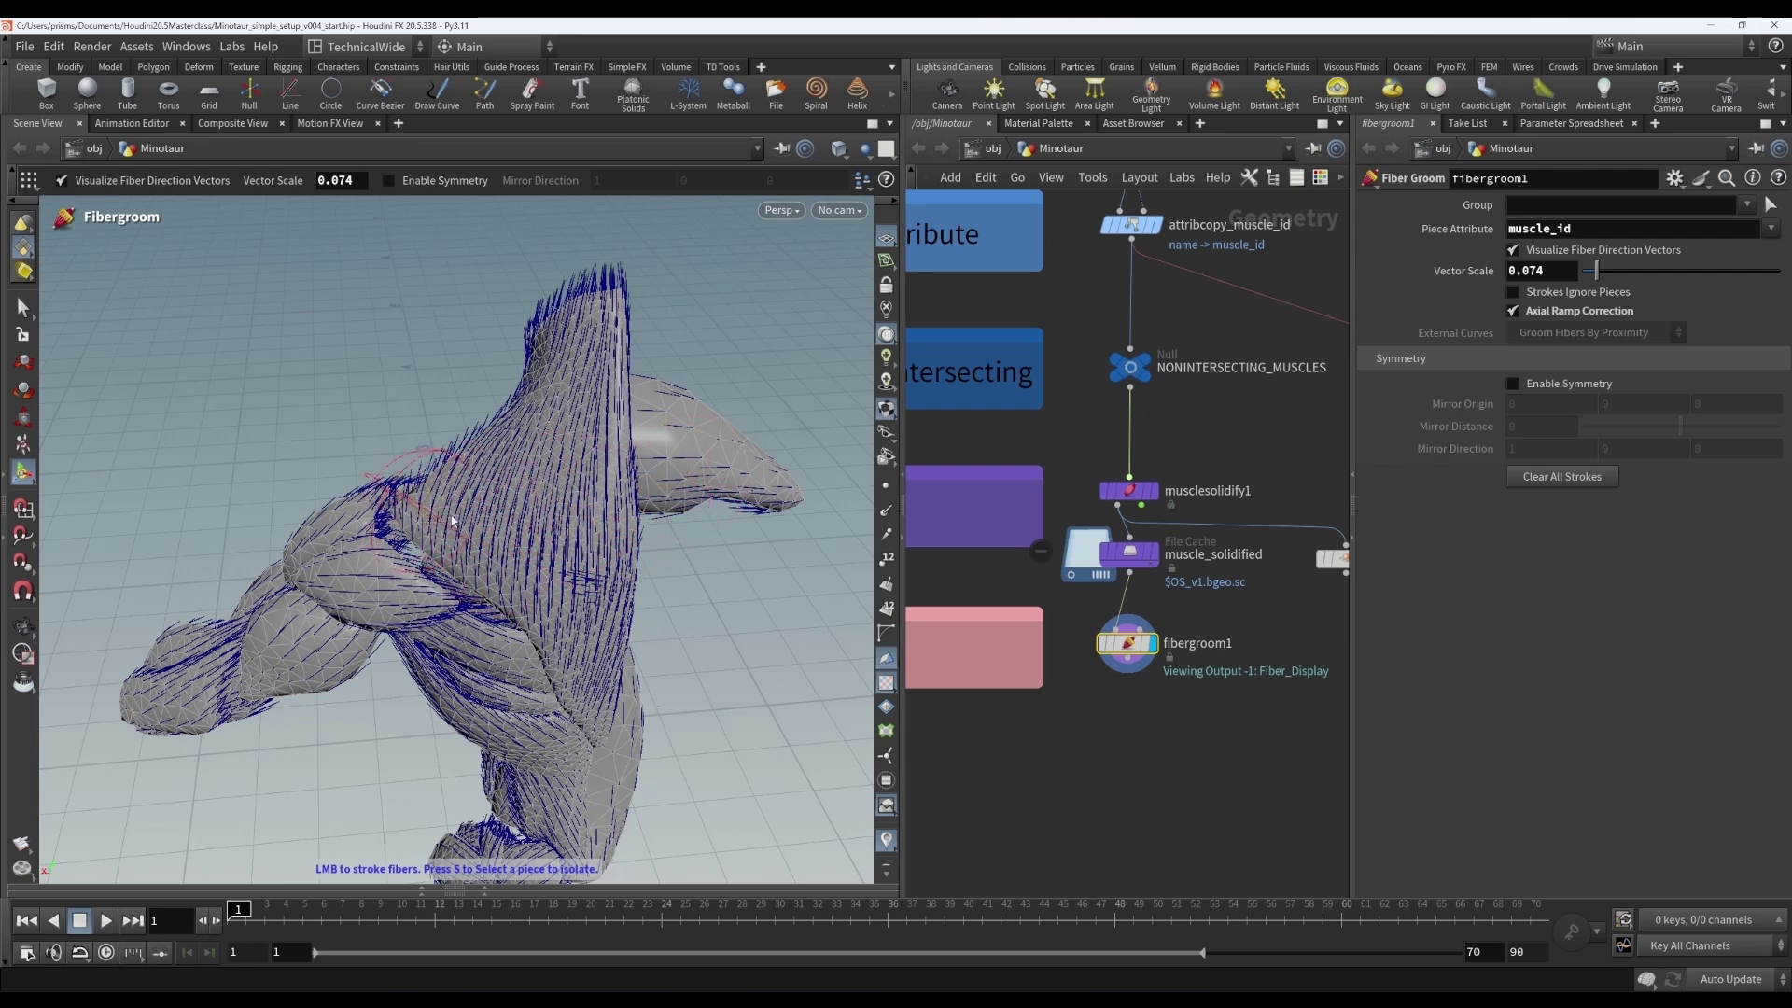
{"action": "left_click_drag", "start_coordinate": [413, 504], "coordinate": [536, 543]}
{"action": "left_click_drag", "start_coordinate": [464, 486], "coordinate": [579, 455]}
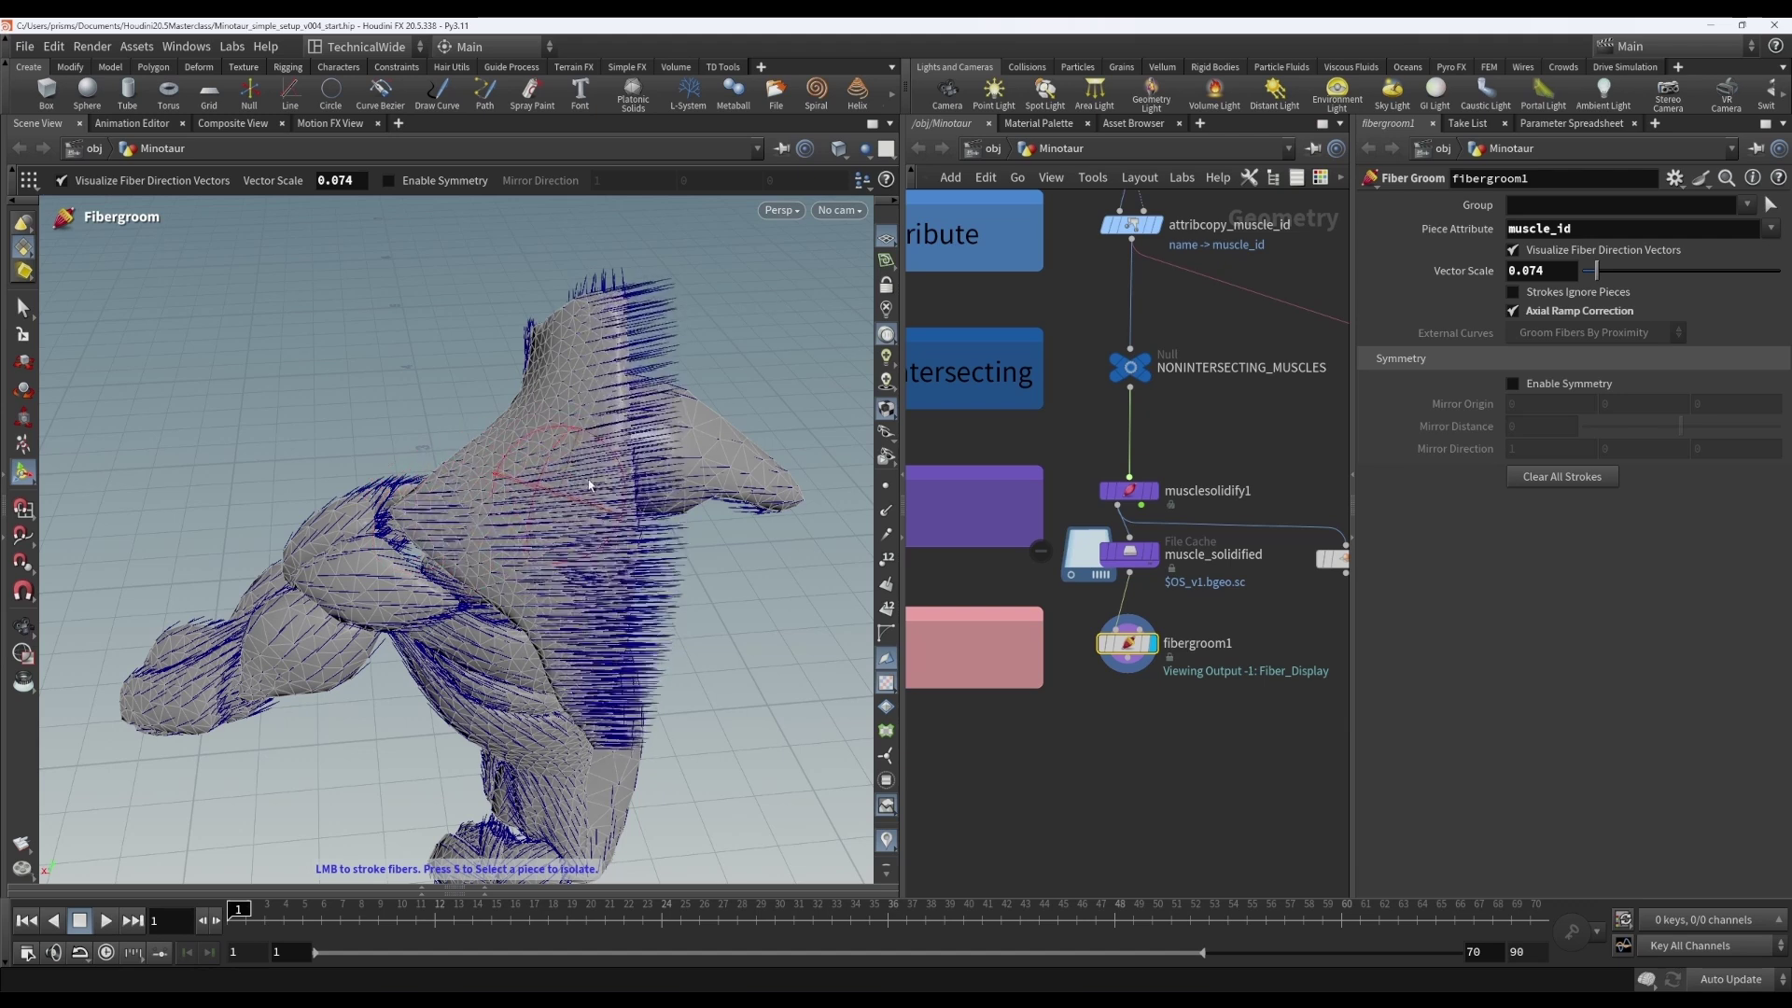
{"action": "mouse_move", "coordinate": [511, 463]}
{"action": "left_mouse_down"}
{"action": "mouse_move", "coordinate": [597, 312]}
{"action": "mouse_move", "coordinate": [560, 287]}
{"action": "left_mouse_up"}
{"action": "left_click_drag", "start_coordinate": [558, 598], "coordinate": [602, 709]}
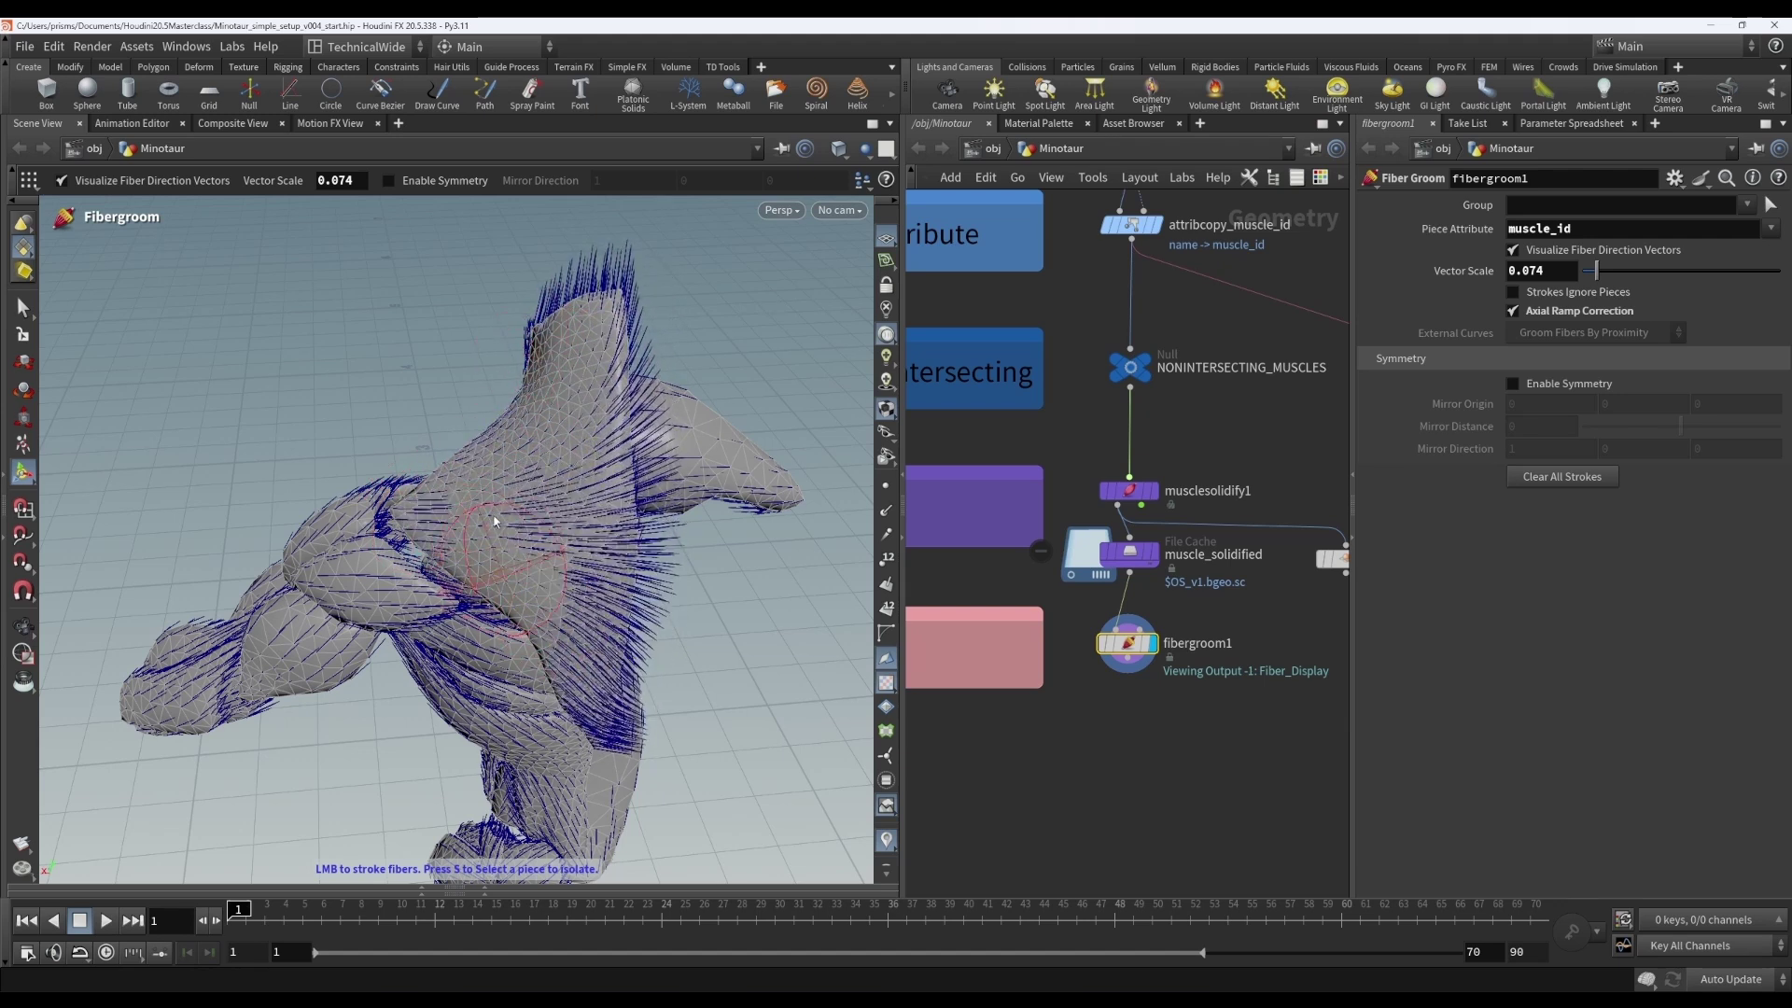
{"action": "left_click_drag", "start_coordinate": [494, 521], "coordinate": [572, 492]}
{"action": "mouse_move", "coordinate": [573, 401]}
{"action": "left_mouse_down"}
{"action": "mouse_move", "coordinate": [560, 372]}
{"action": "mouse_move", "coordinate": [587, 437]}
{"action": "left_mouse_up"}
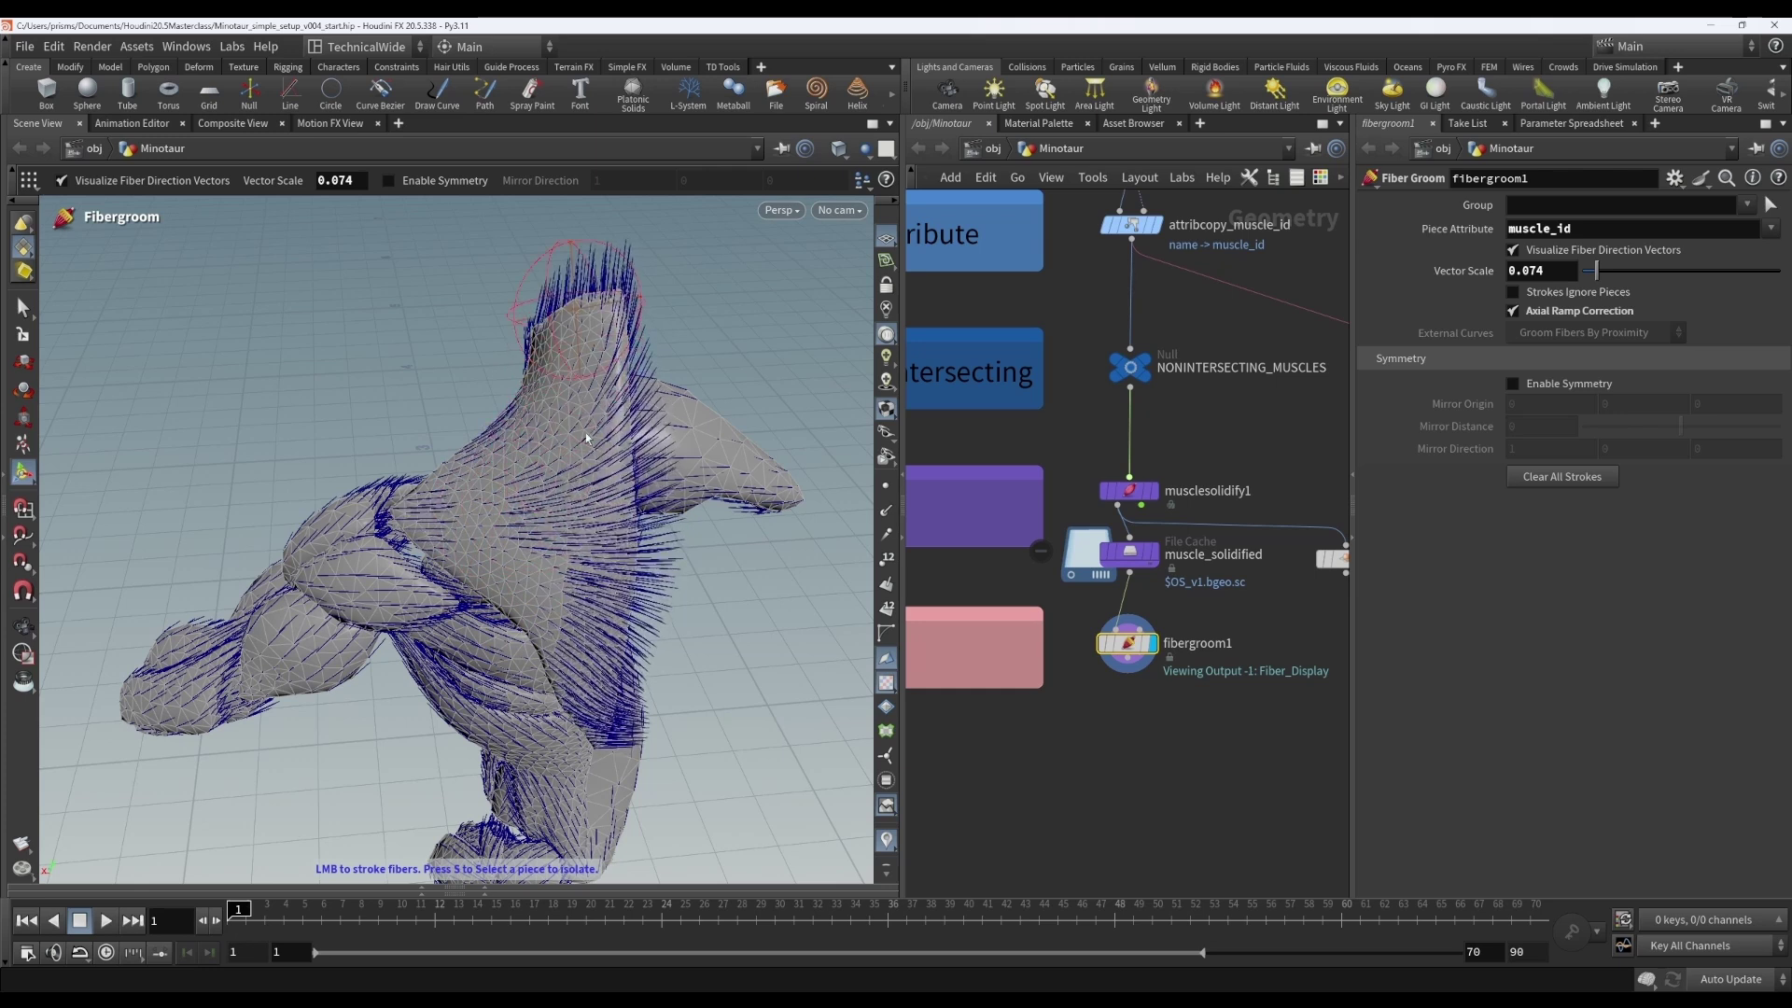
Examine the groomed fibers on the upper back muscle and minimize the Houdini Console window
{"action": "left_click_drag", "start_coordinate": [585, 664], "coordinate": [573, 612], "text": "alt"}
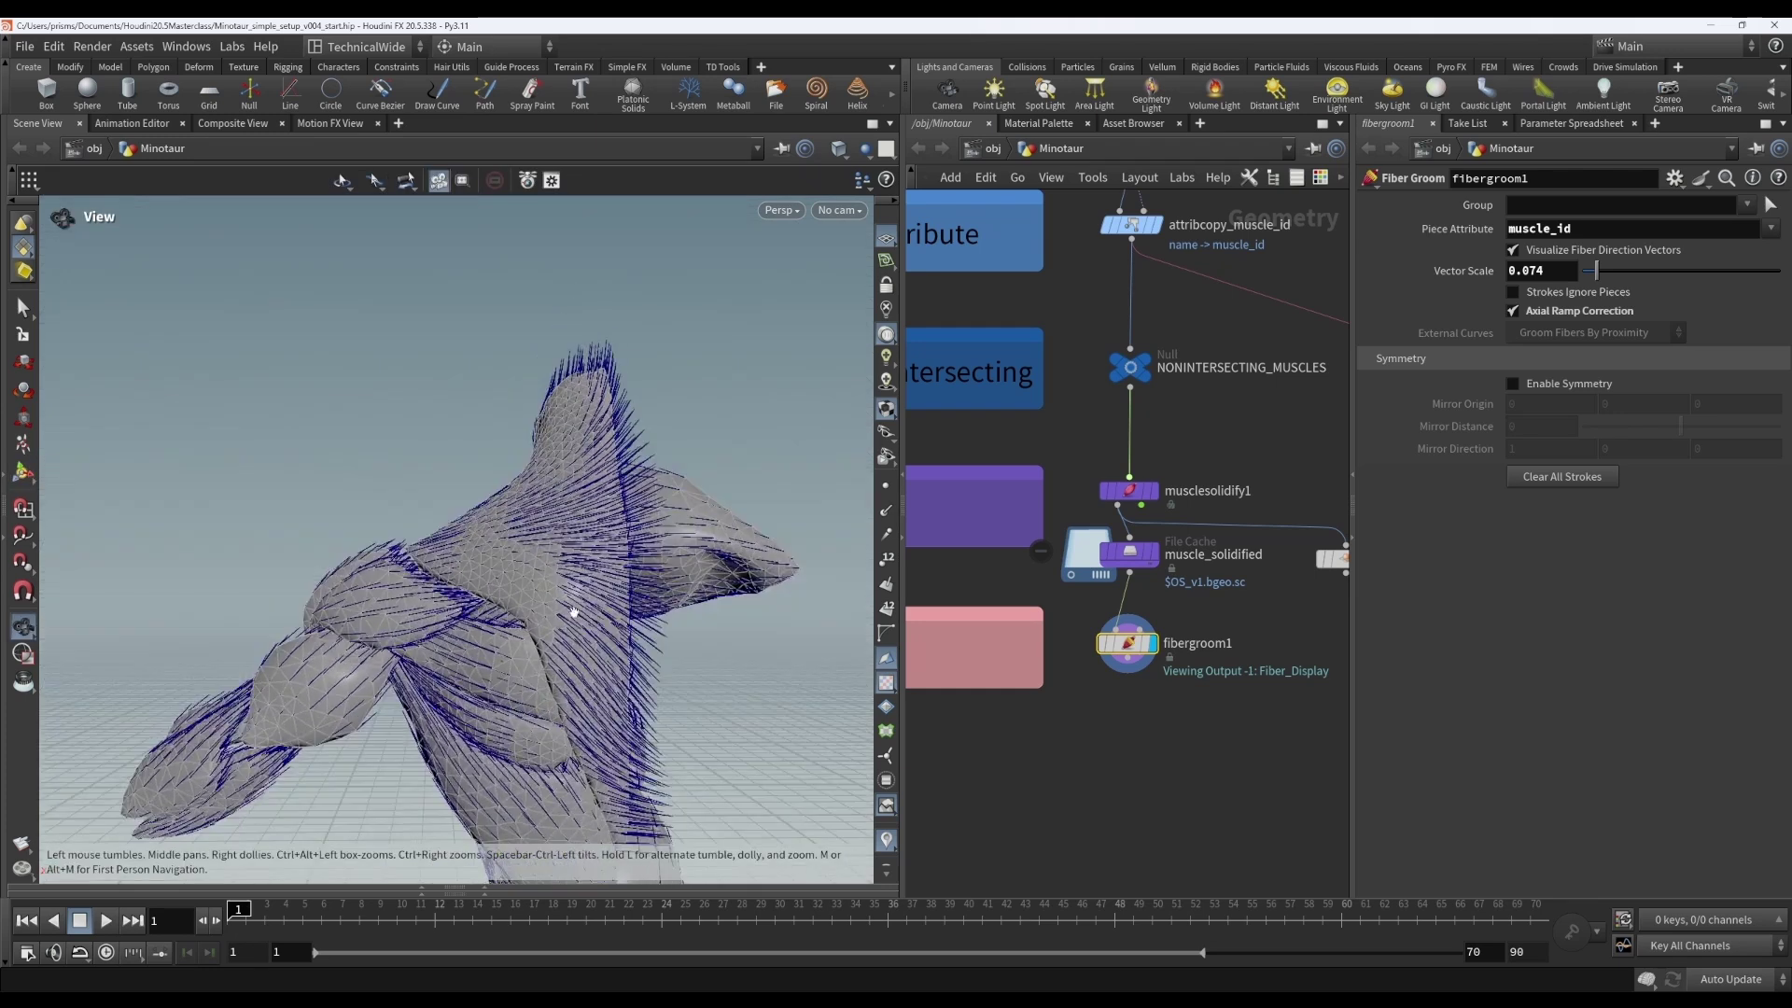
{"action": "middle_click_drag", "start_coordinate": [572, 612], "coordinate": [583, 565], "text": "alt"}
{"action": "mouse_move", "coordinate": [574, 564]}
{"action": "left_mouse_down"}
{"action": "mouse_move", "coordinate": [583, 624]}
{"action": "mouse_move", "coordinate": [586, 530]}
{"action": "left_mouse_up"}
{"action": "key", "text": "Escape"}
{"action": "key", "text": "Return"}
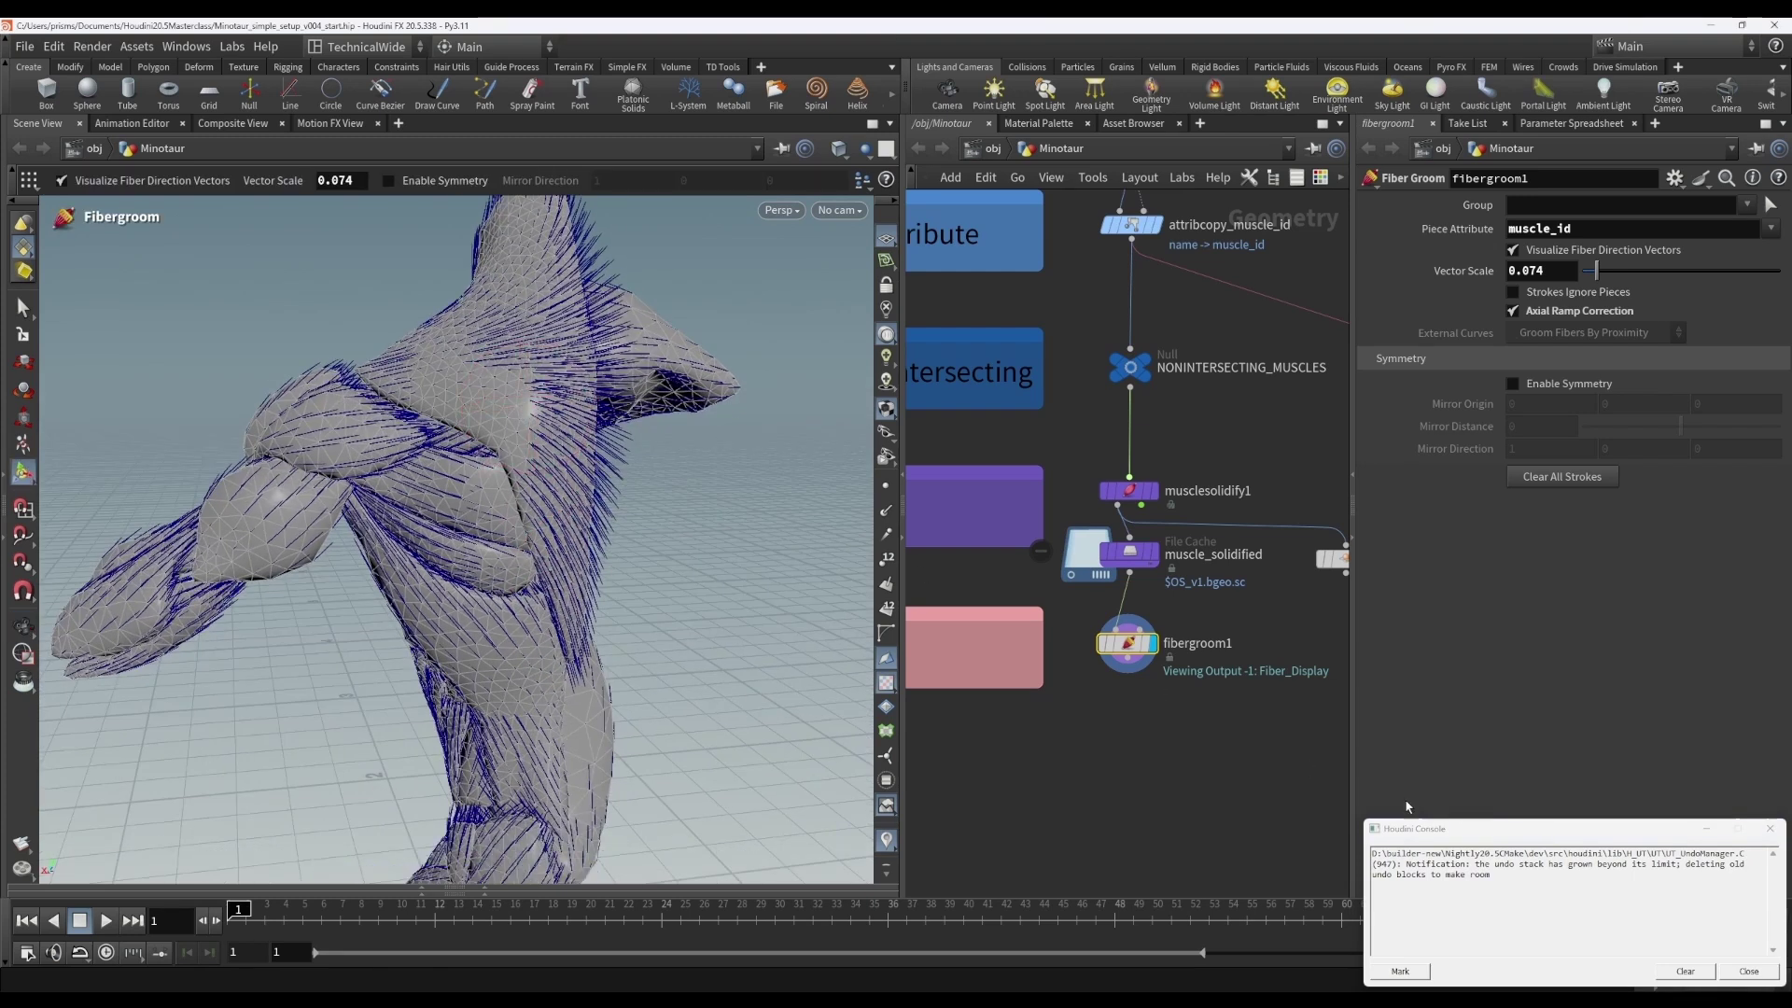
{"action": "left_click", "coordinate": [1706, 832]}
{"action": "left_click_drag", "start_coordinate": [572, 380], "coordinate": [536, 439], "text": "alt"}
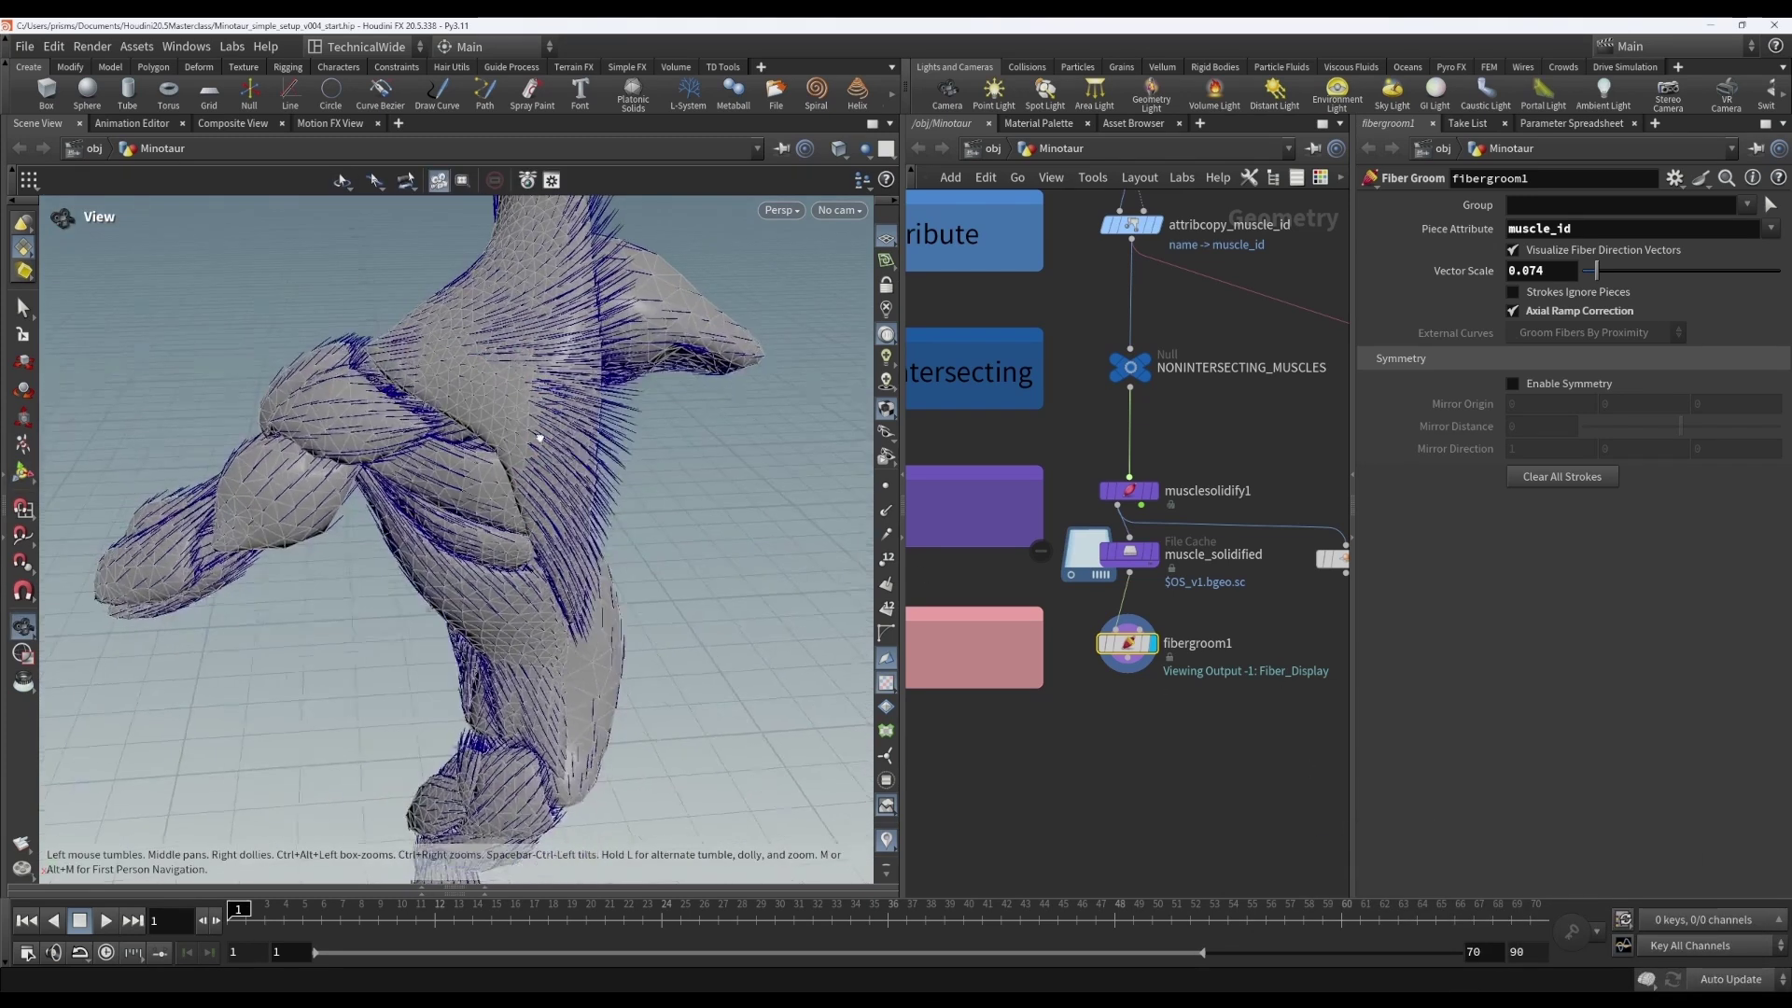
Examine the groomed fibers on the large upper back muscle from above, from the front and across the back and shoulder
{"action": "left_click_drag", "start_coordinate": [551, 345], "coordinate": [583, 467]}
{"action": "middle_click_drag", "start_coordinate": [558, 365], "coordinate": [573, 395], "text": "alt"}
{"action": "mouse_move", "coordinate": [572, 395]}
{"action": "left_mouse_down", "text": "alt"}
{"action": "mouse_move", "coordinate": [564, 541]}
{"action": "mouse_move", "coordinate": [548, 404]}
{"action": "mouse_move", "coordinate": [601, 483]}
{"action": "mouse_move", "coordinate": [499, 602]}
{"action": "mouse_move", "coordinate": [507, 544]}
{"action": "mouse_move", "coordinate": [545, 596]}
{"action": "left_mouse_up", "text": "alt"}
{"action": "key", "text": "Return"}
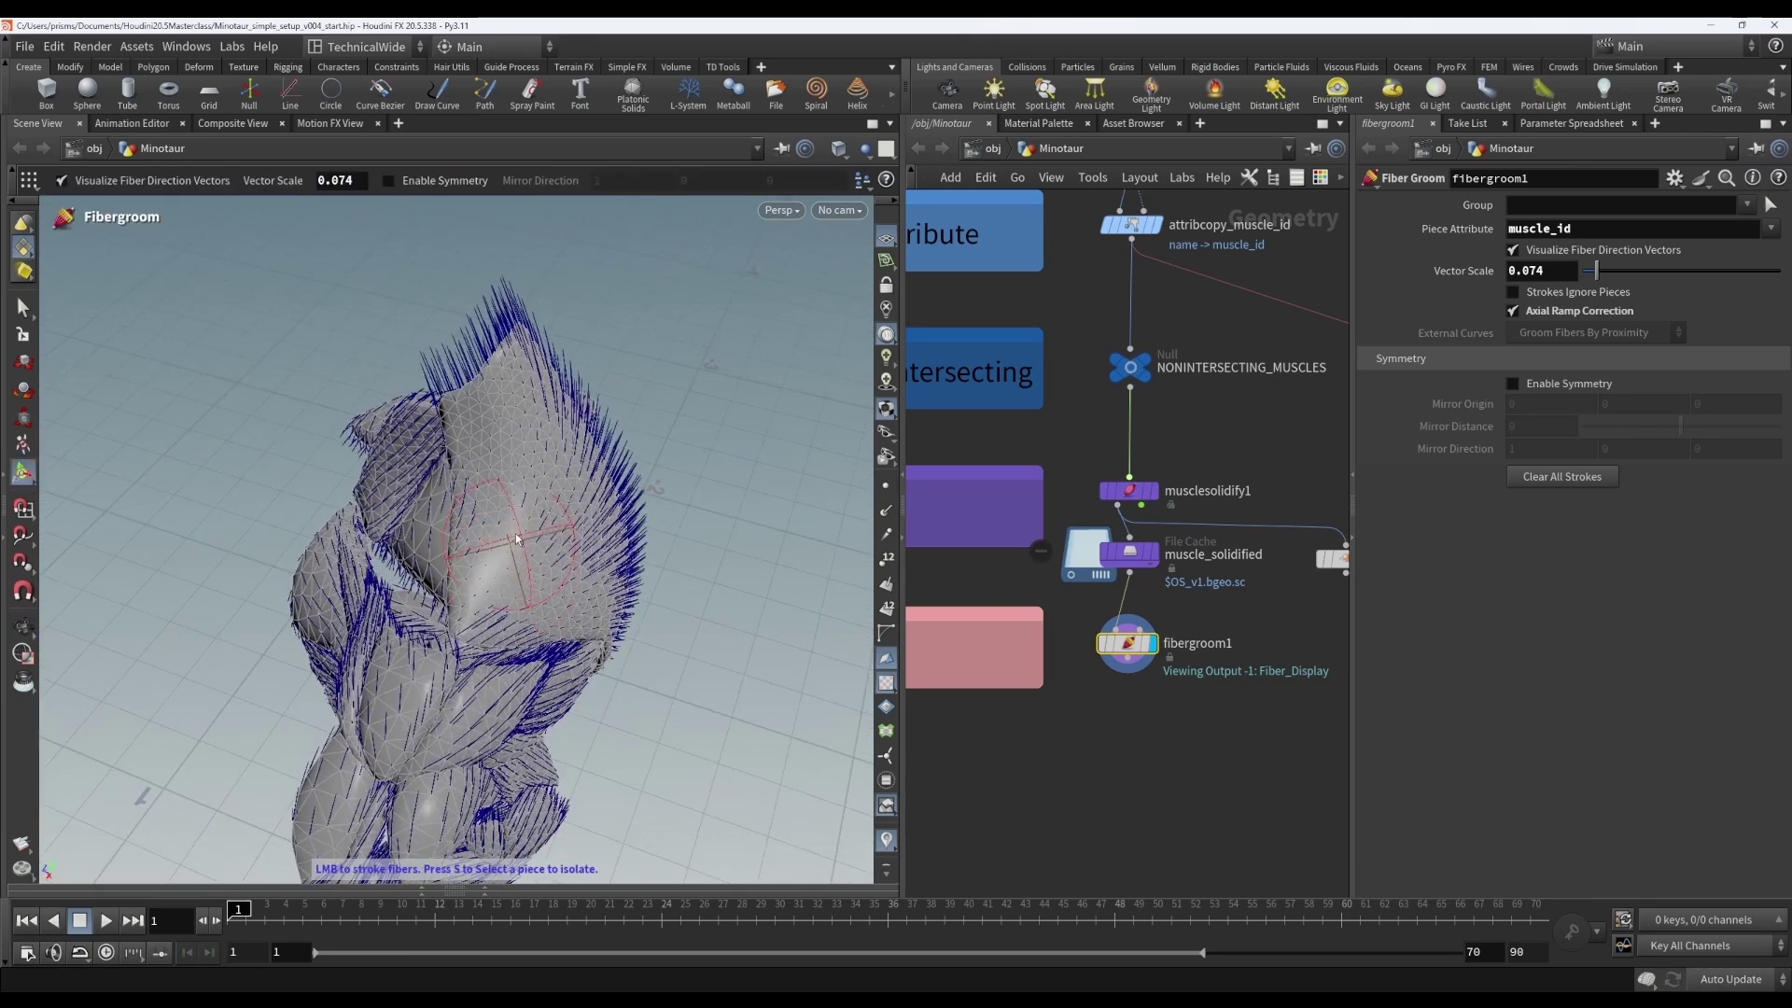
{"action": "left_click_drag", "start_coordinate": [520, 536], "coordinate": [392, 461], "text": "alt"}
{"action": "key", "text": "Return"}
{"action": "key", "text": "Escape"}
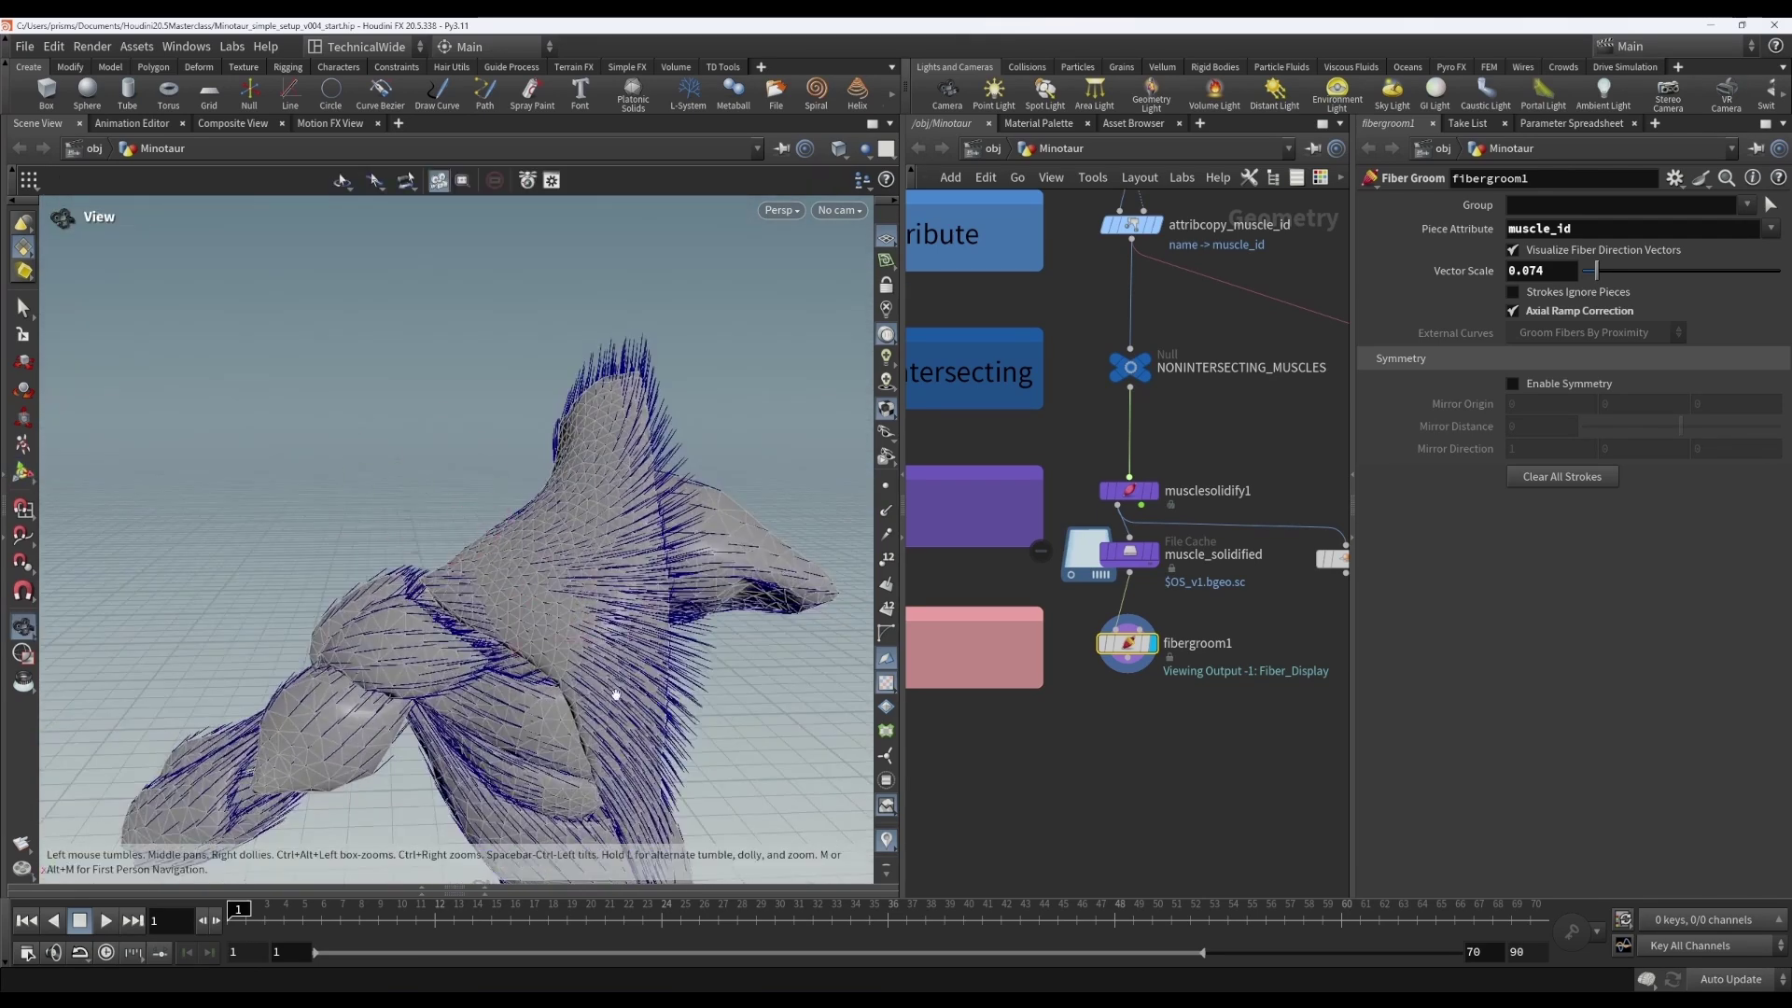
{"action": "left_click_drag", "start_coordinate": [620, 681], "coordinate": [744, 545]}
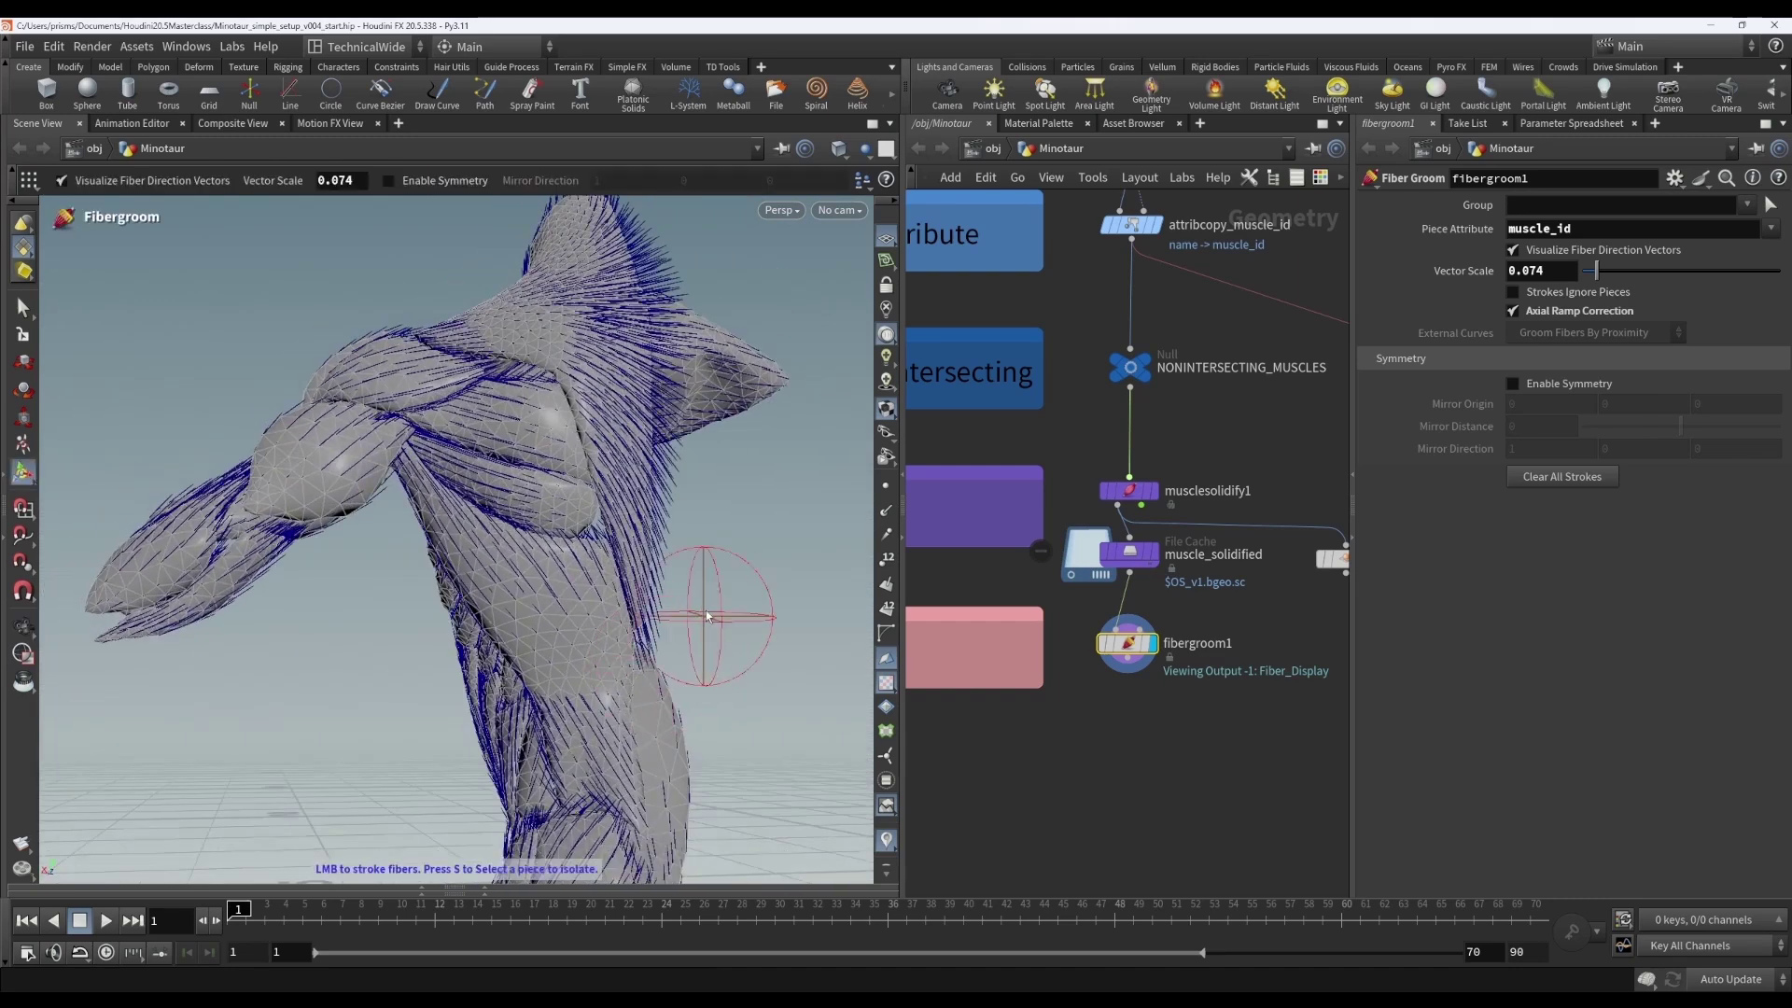
{"action": "left_click_drag", "start_coordinate": [708, 616], "coordinate": [731, 580], "text": "alt"}
{"action": "key", "text": "Return"}
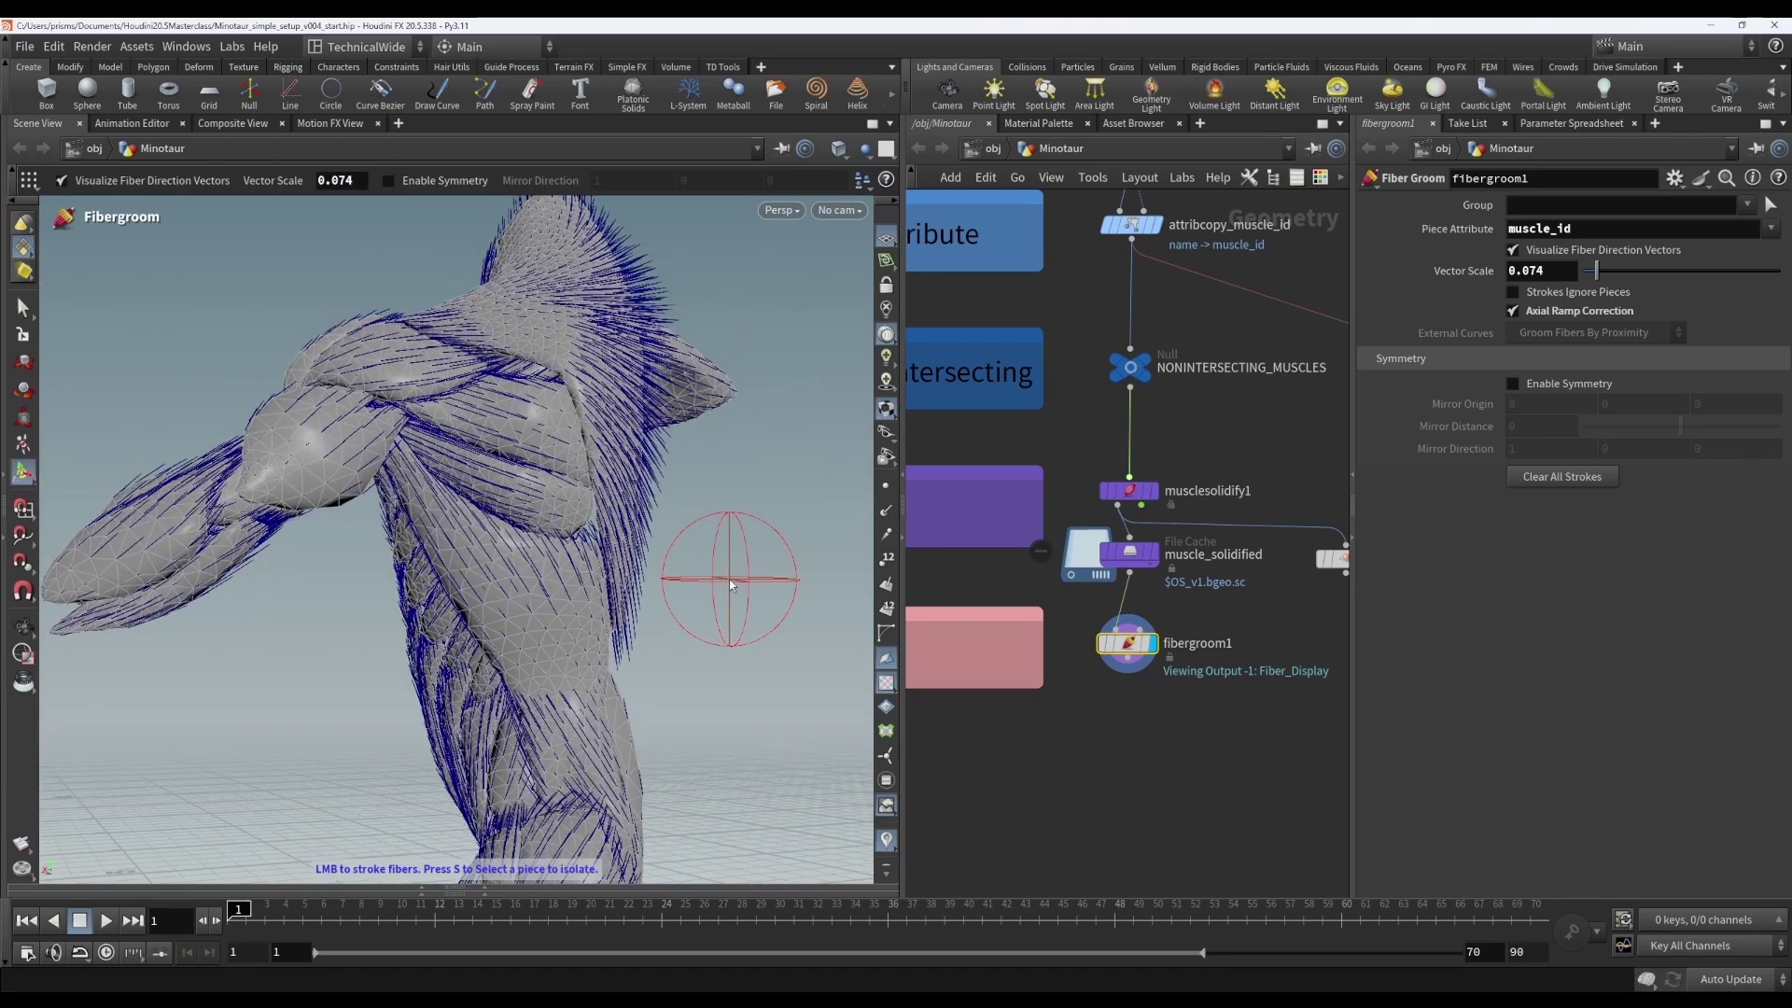
{"action": "left_click_drag", "start_coordinate": [704, 580], "coordinate": [756, 580], "text": "alt"}
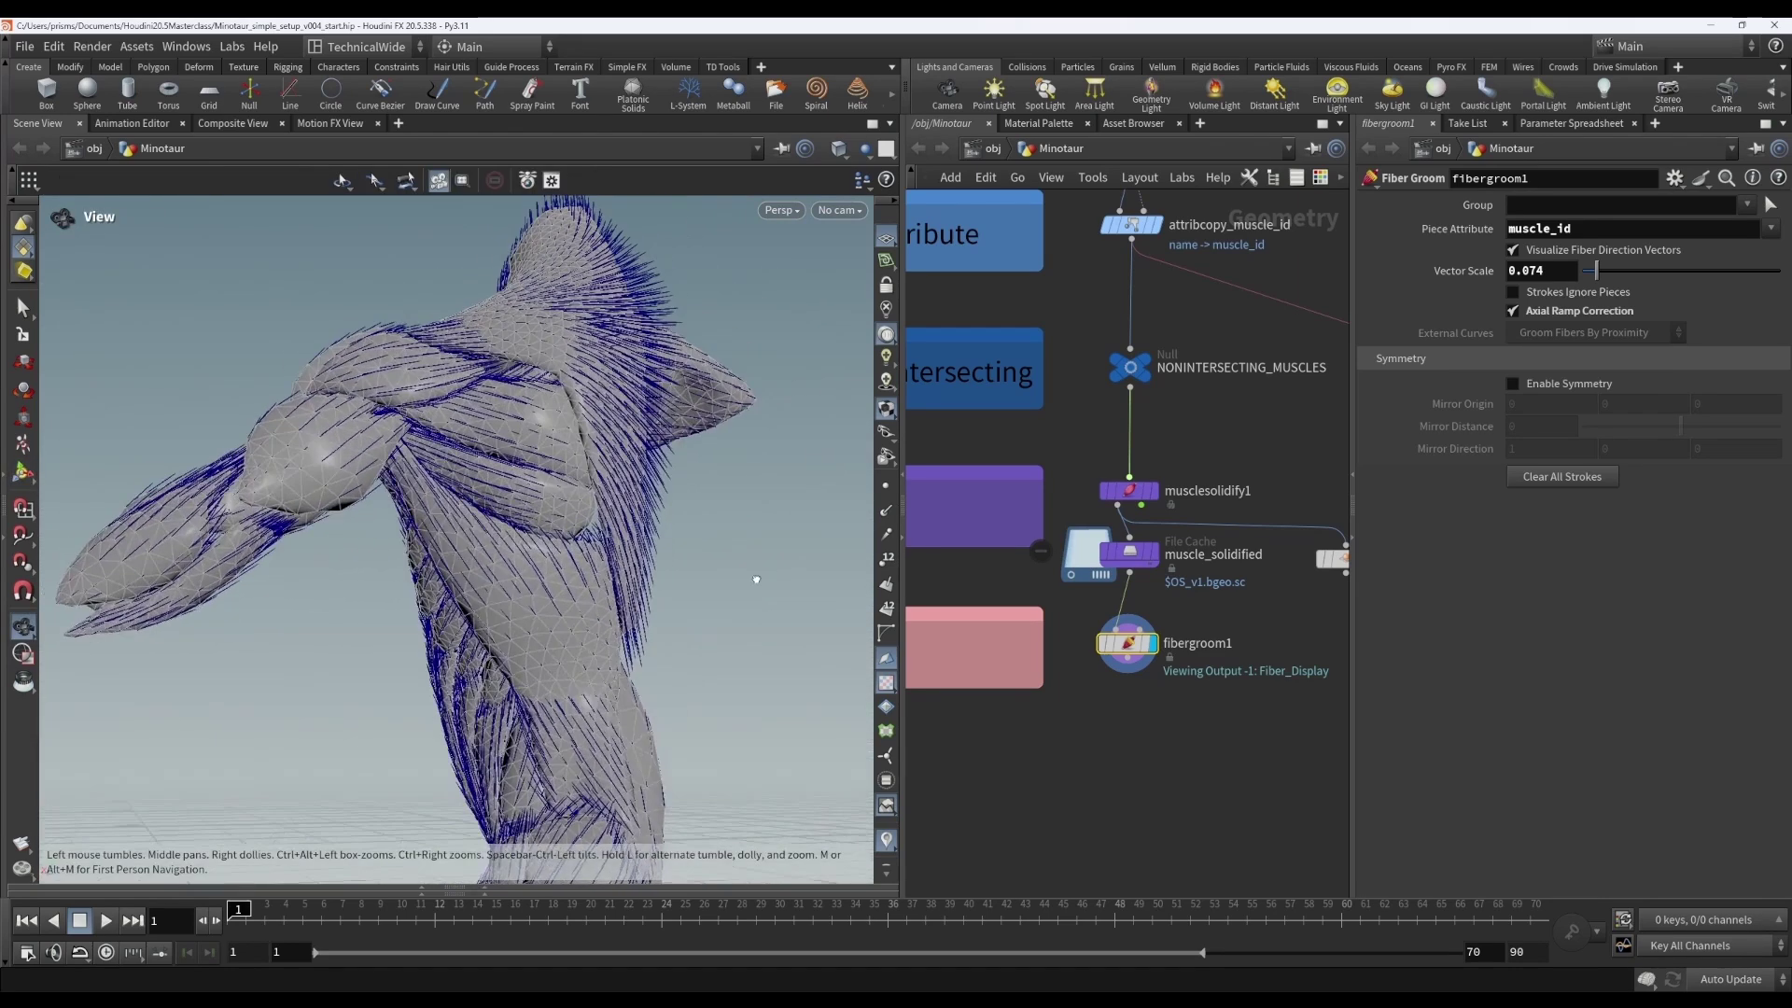
{"action": "key", "text": "Return"}
Groom the fibers of the broad muscle below the shoulder blade with strokes running between the armpit and the lower back
{"action": "middle_click_drag", "start_coordinate": [584, 711], "coordinate": [571, 612], "text": "alt"}
{"action": "left_click_drag", "start_coordinate": [571, 611], "coordinate": [569, 663], "text": "alt"}
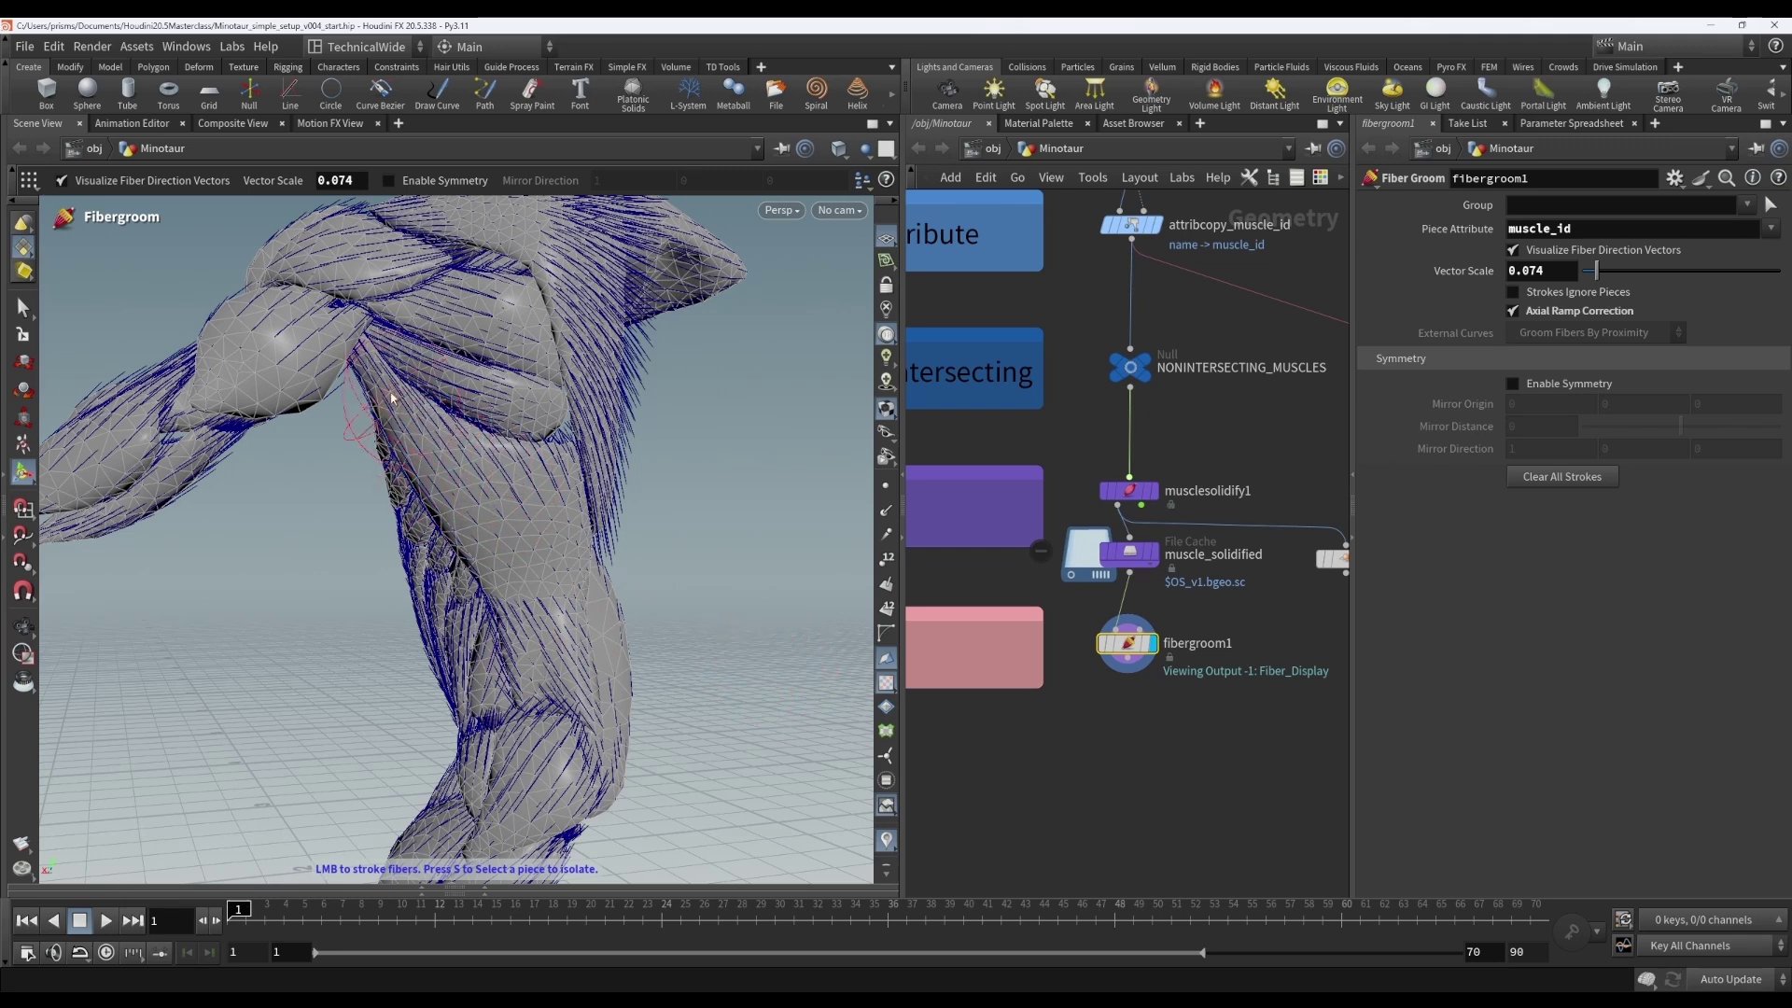
{"action": "left_click_drag", "start_coordinate": [579, 682], "coordinate": [534, 609]}
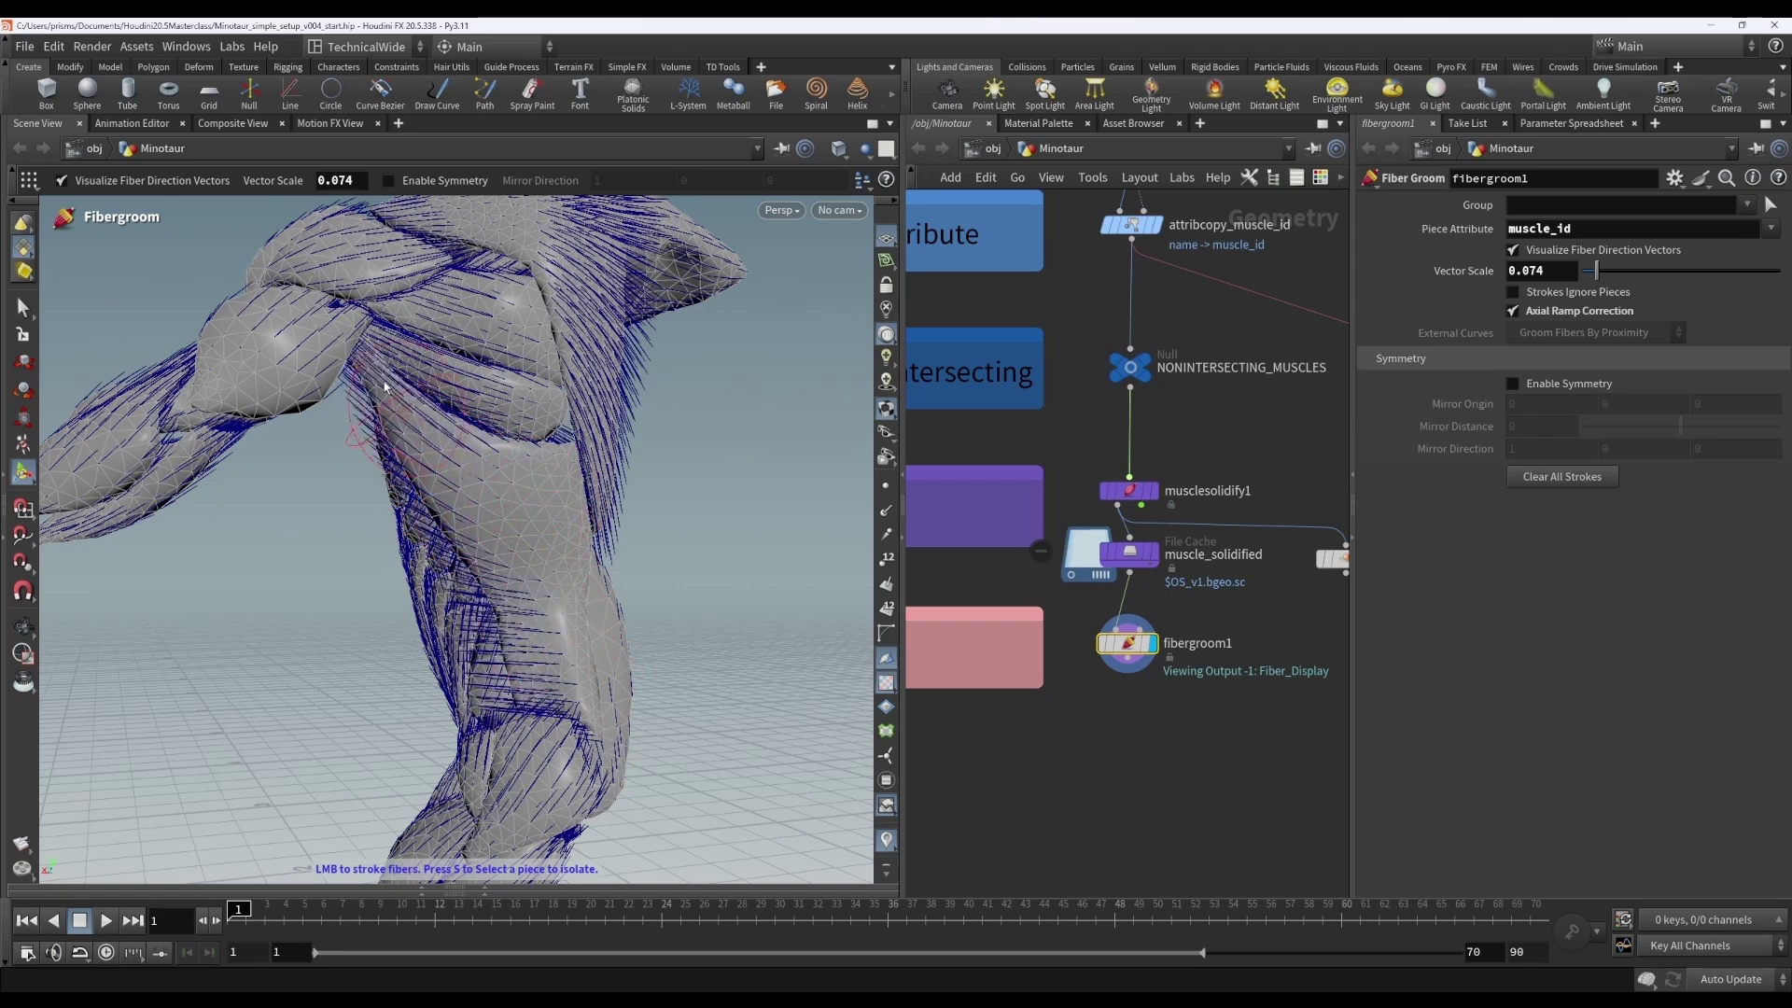
{"action": "mouse_move", "coordinate": [404, 430]}
{"action": "left_mouse_down", "text": "alt"}
{"action": "mouse_move", "coordinate": [435, 444]}
{"action": "mouse_move", "coordinate": [420, 439]}
{"action": "mouse_move", "coordinate": [432, 509]}
{"action": "mouse_move", "coordinate": [532, 630]}
{"action": "left_mouse_up", "text": "alt"}
{"action": "key", "text": "space"}
{"action": "left_click_drag", "start_coordinate": [531, 510], "coordinate": [497, 702]}
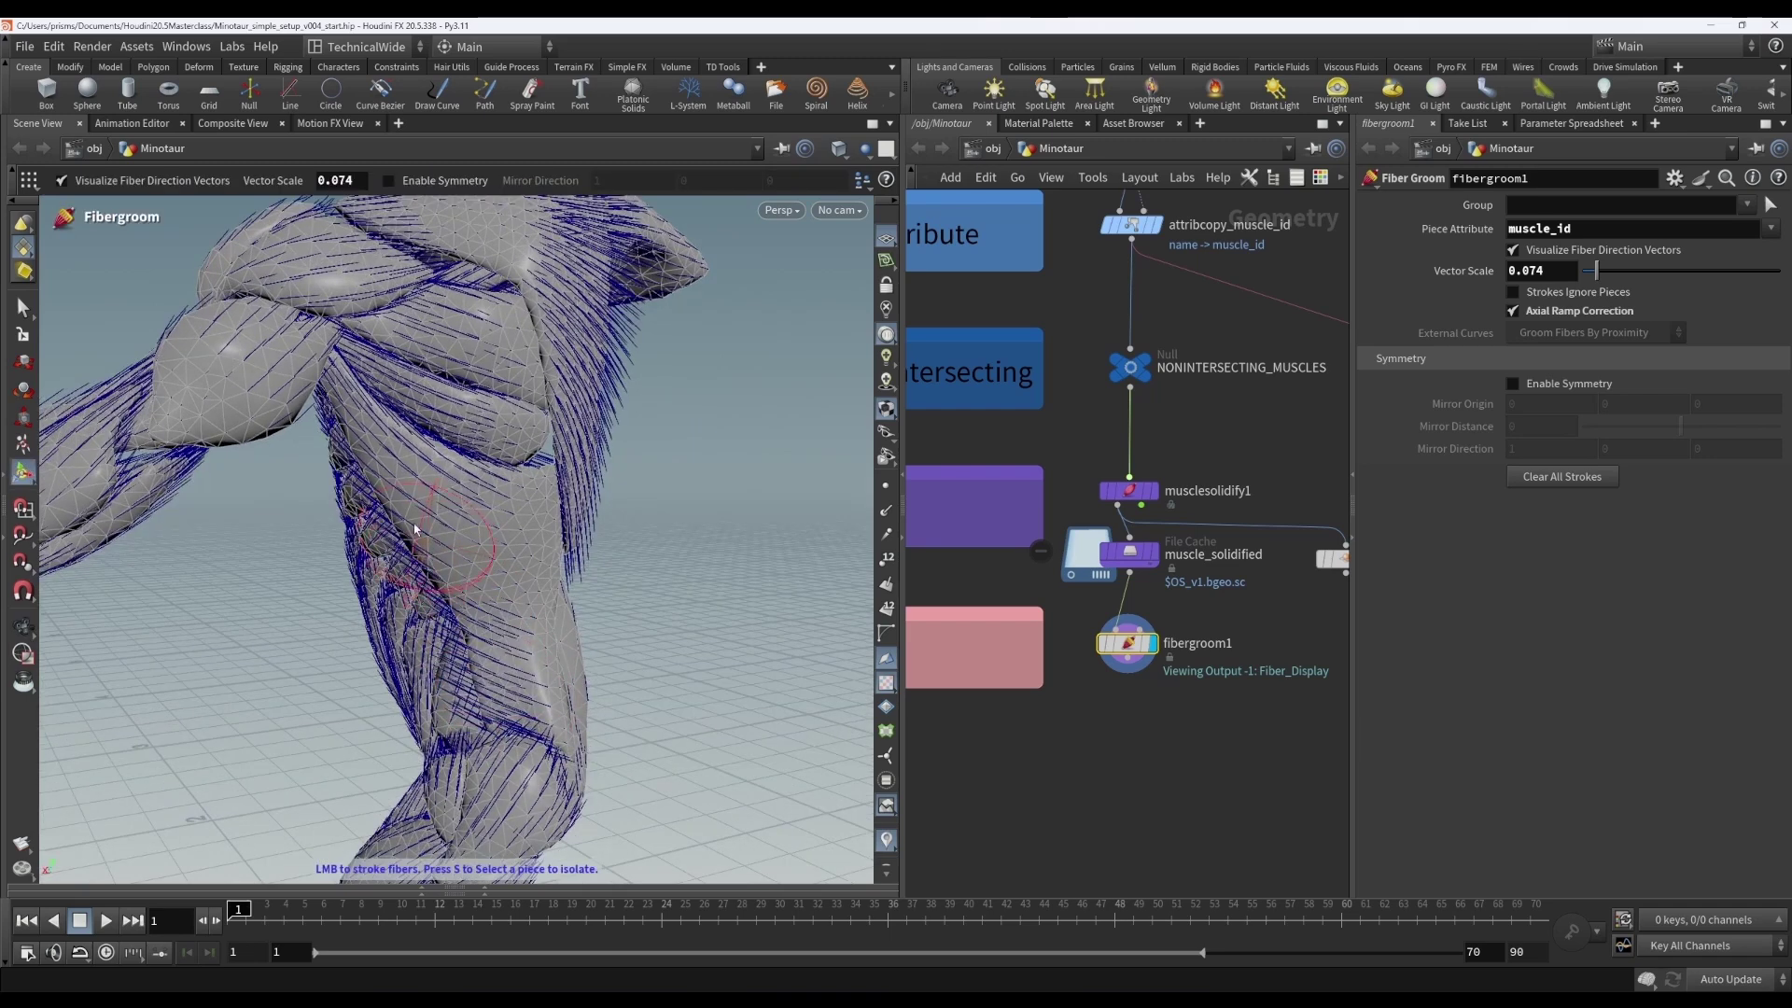
{"action": "mouse_move", "coordinate": [428, 494]}
{"action": "left_mouse_down", "text": "alt"}
{"action": "mouse_move", "coordinate": [358, 448]}
{"action": "mouse_move", "coordinate": [280, 532]}
{"action": "mouse_move", "coordinate": [209, 548]}
{"action": "mouse_move", "coordinate": [572, 486]}
{"action": "mouse_move", "coordinate": [628, 380]}
{"action": "mouse_move", "coordinate": [580, 589]}
{"action": "mouse_move", "coordinate": [644, 597]}
{"action": "mouse_move", "coordinate": [724, 569]}
{"action": "mouse_move", "coordinate": [628, 628]}
{"action": "mouse_move", "coordinate": [548, 623]}
{"action": "mouse_move", "coordinate": [477, 727]}
{"action": "left_mouse_up", "text": "alt"}
{"action": "key", "text": "space"}
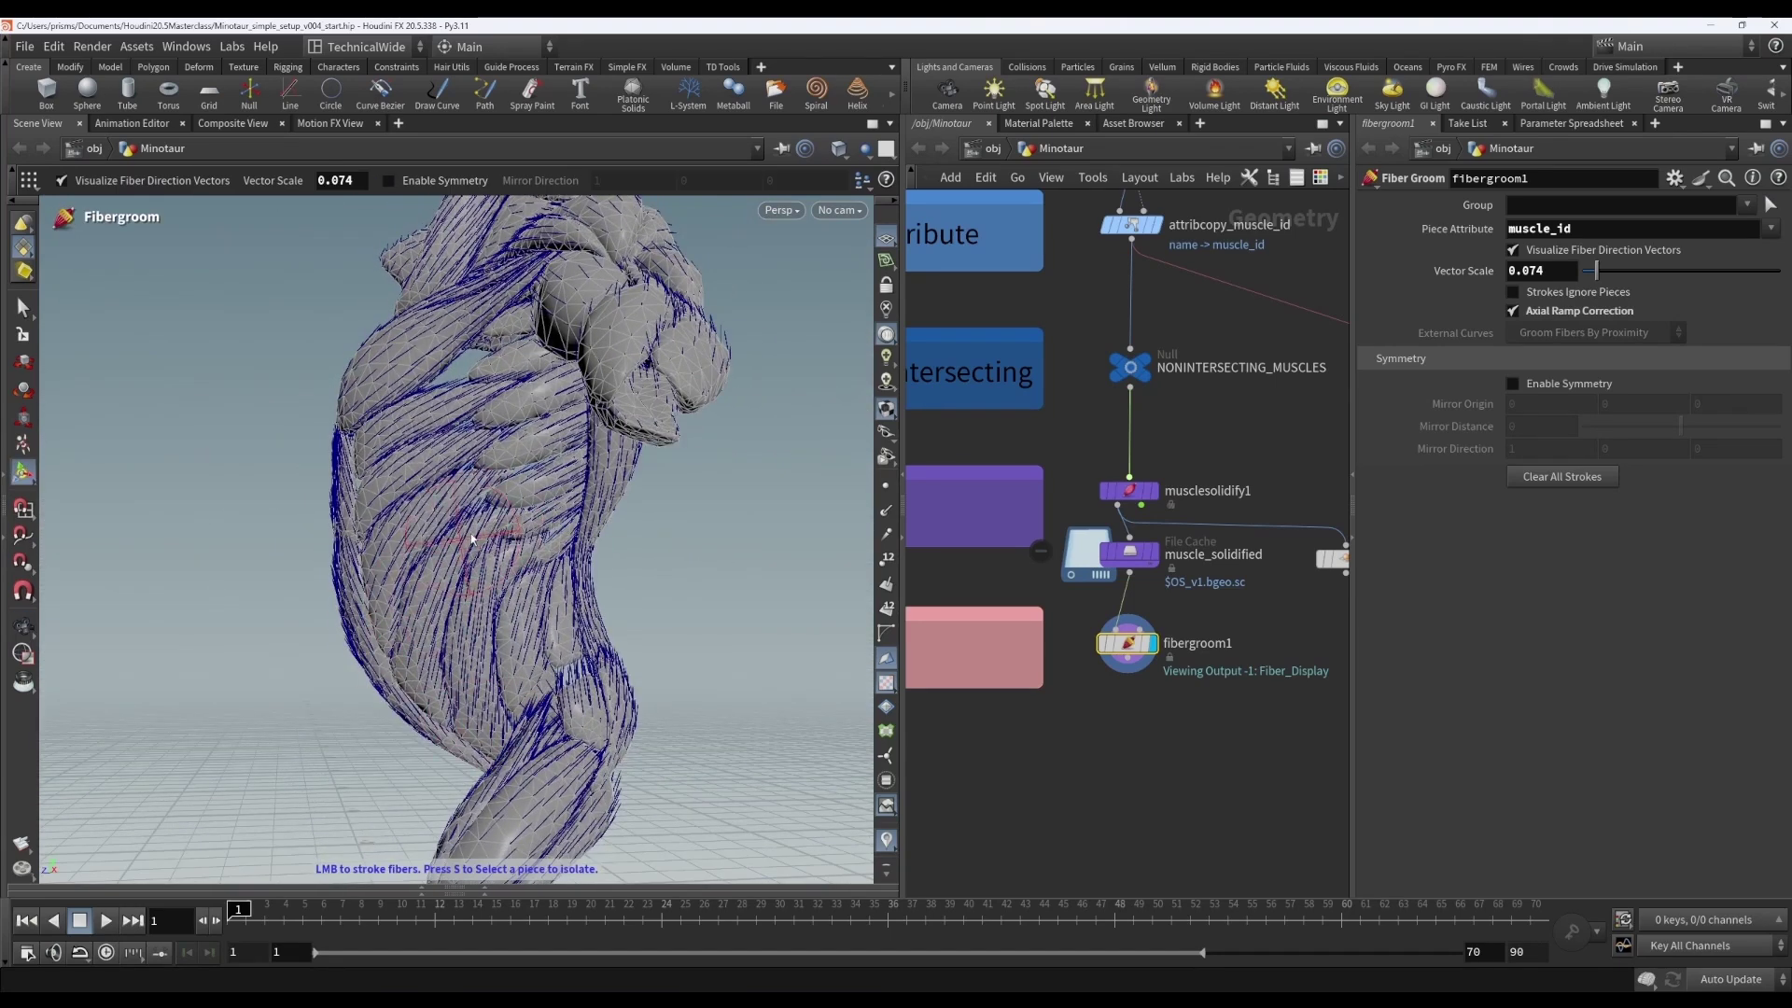
Examine the fiber directions along the ribs and the side of the torso, and around the chest and arm
{"action": "left_click_drag", "start_coordinate": [401, 660], "coordinate": [392, 640]}
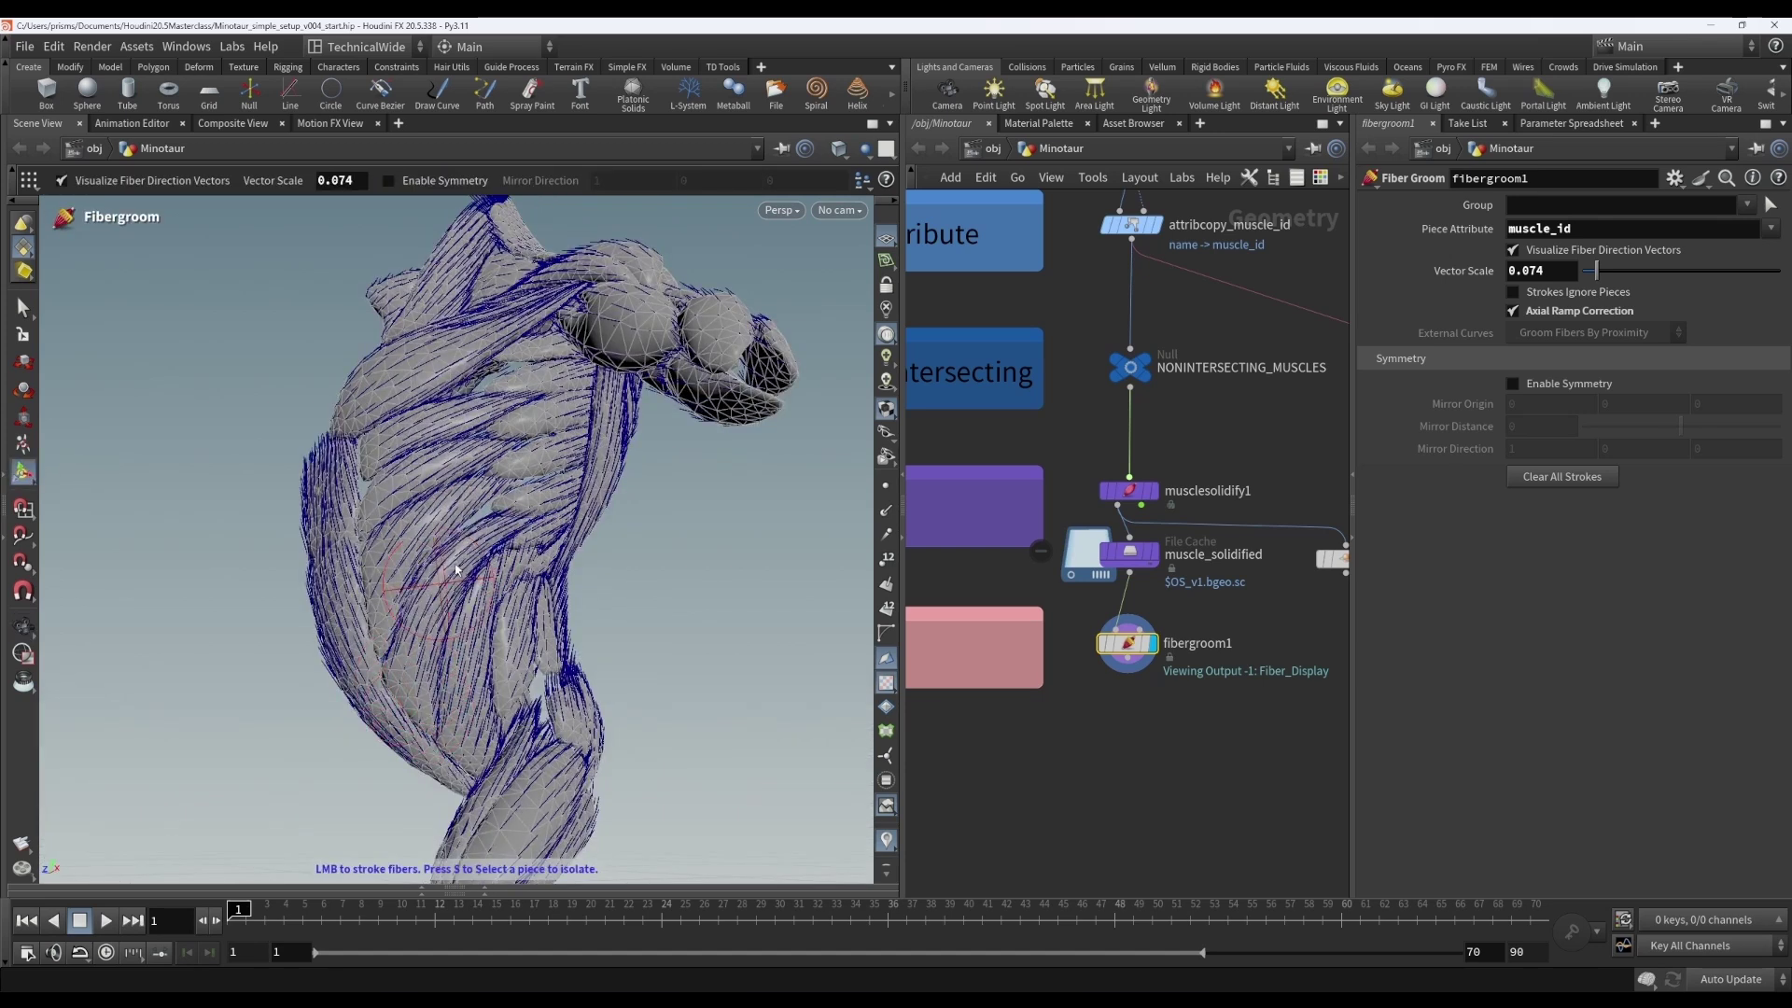
{"action": "mouse_move", "coordinate": [441, 555]}
{"action": "left_mouse_down"}
{"action": "mouse_move", "coordinate": [395, 519]}
{"action": "mouse_move", "coordinate": [403, 492]}
{"action": "mouse_move", "coordinate": [560, 478]}
{"action": "mouse_move", "coordinate": [608, 522]}
{"action": "left_mouse_up"}
{"action": "mouse_move", "coordinate": [367, 390]}
{"action": "left_mouse_down", "text": "alt"}
{"action": "mouse_move", "coordinate": [314, 368]}
{"action": "mouse_move", "coordinate": [448, 336]}
{"action": "mouse_move", "coordinate": [408, 368]}
{"action": "mouse_move", "coordinate": [472, 370]}
{"action": "left_mouse_up", "text": "alt"}
{"action": "mouse_move", "coordinate": [529, 317]}
{"action": "left_mouse_down", "text": "alt"}
{"action": "mouse_move", "coordinate": [493, 338]}
{"action": "mouse_move", "coordinate": [556, 325]}
{"action": "mouse_move", "coordinate": [600, 420]}
{"action": "mouse_move", "coordinate": [663, 439]}
{"action": "mouse_move", "coordinate": [714, 502]}
{"action": "mouse_move", "coordinate": [616, 462]}
{"action": "mouse_move", "coordinate": [701, 483]}
{"action": "mouse_move", "coordinate": [607, 620]}
{"action": "left_mouse_up", "text": "alt"}
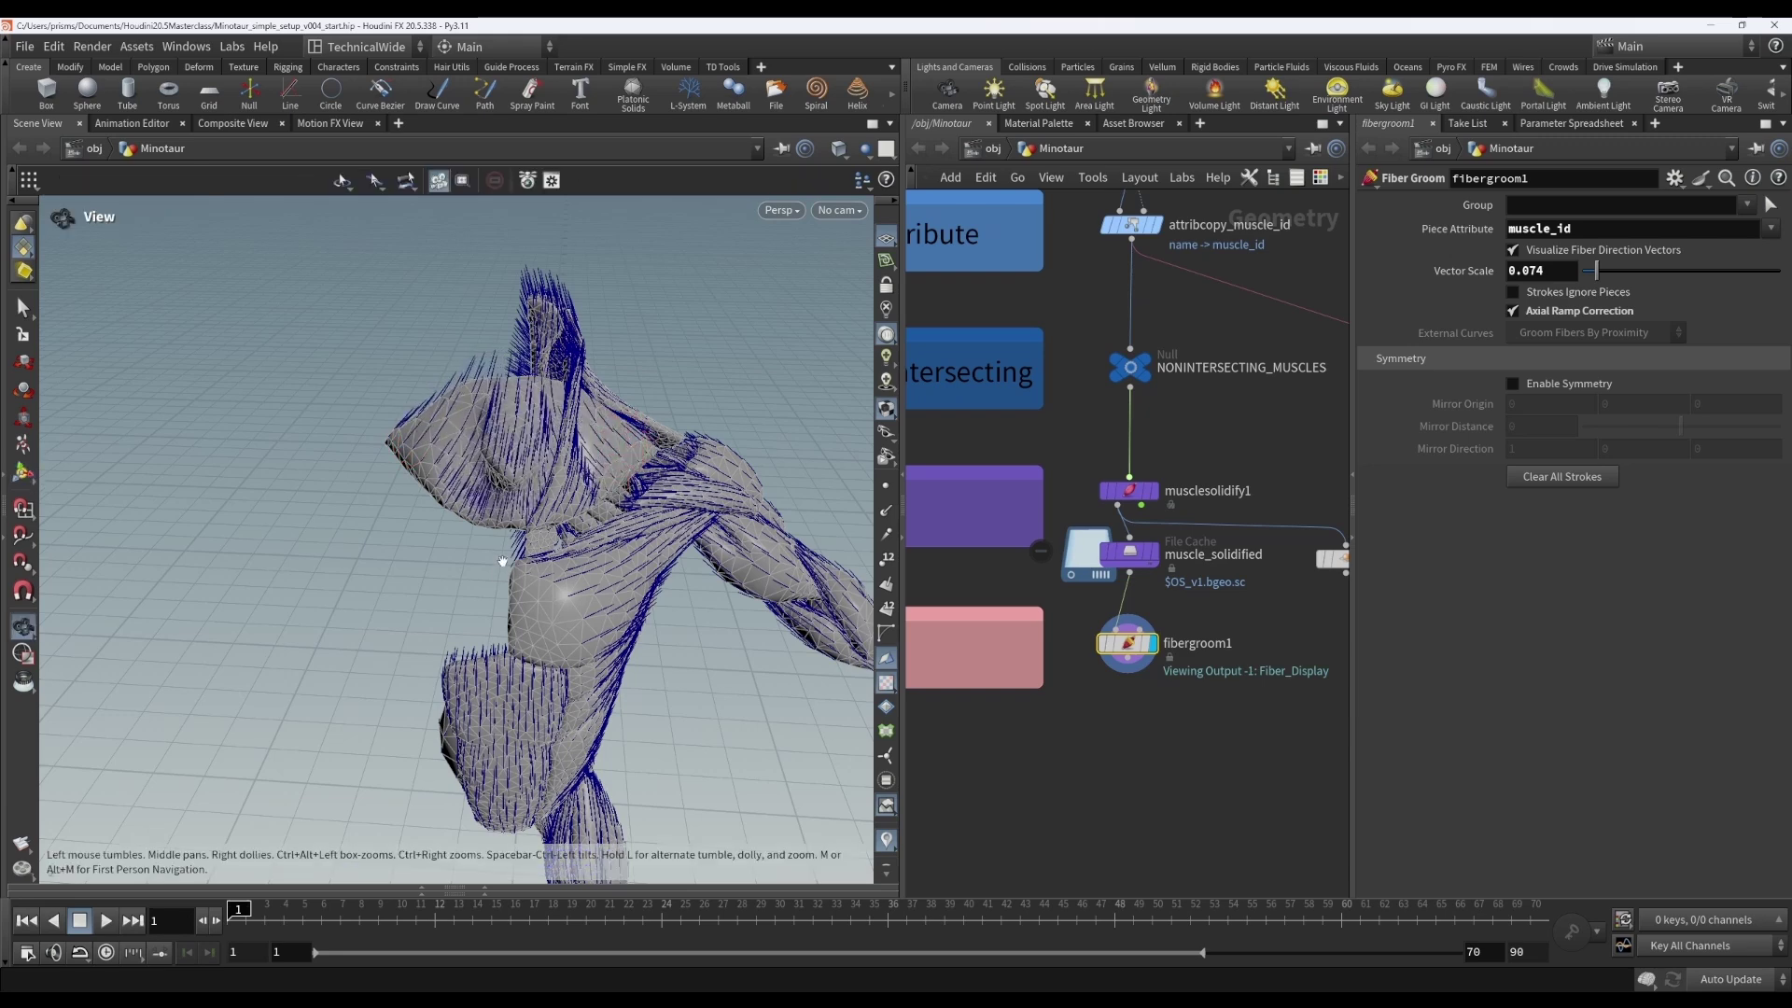
{"action": "left_click_drag", "start_coordinate": [502, 562], "coordinate": [599, 651]}
{"action": "left_click_drag", "start_coordinate": [551, 749], "coordinate": [308, 627], "text": "alt"}
{"action": "middle_click_drag", "start_coordinate": [544, 744], "coordinate": [416, 564], "text": "alt"}
{"action": "left_click_drag", "start_coordinate": [416, 564], "coordinate": [592, 438], "text": "alt"}
{"action": "left_click_drag", "start_coordinate": [672, 535], "coordinate": [435, 525], "text": "alt"}
{"action": "right_click_drag", "start_coordinate": [435, 524], "coordinate": [653, 588], "text": "alt"}
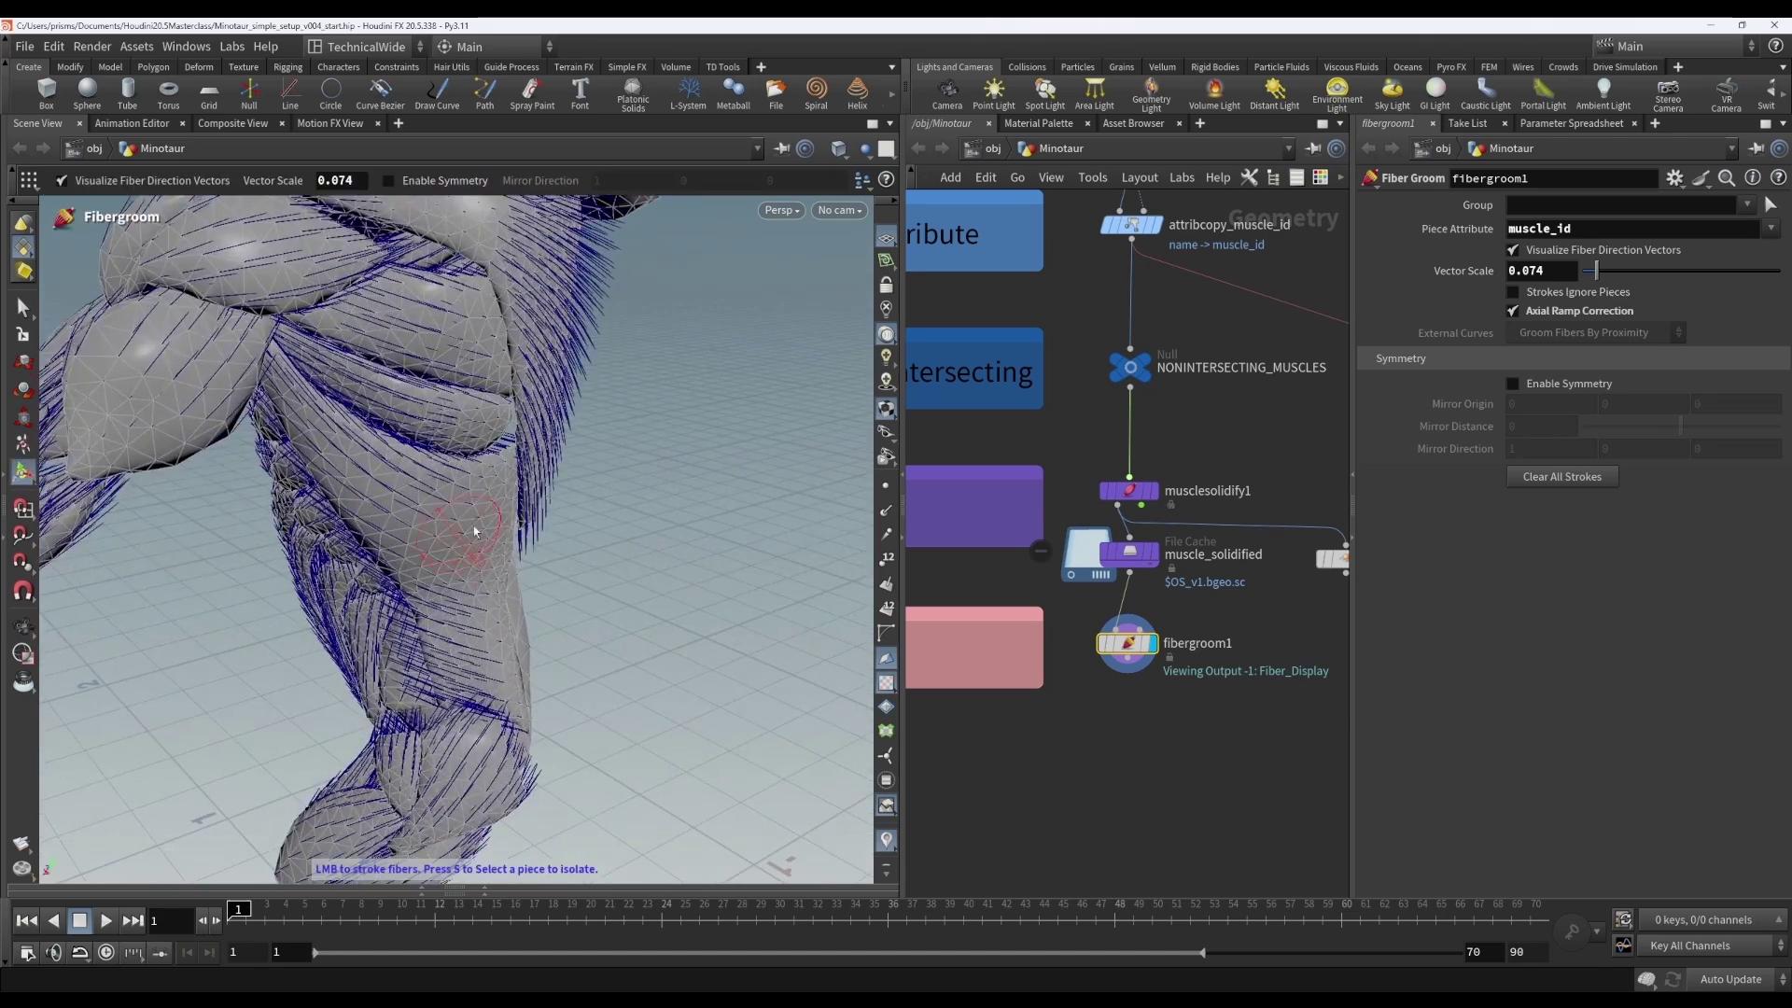
Inspect the fiber directions on the broad back muscle and up over the shoulder to the neck
{"action": "left_click_drag", "start_coordinate": [472, 536], "coordinate": [431, 509], "text": "alt"}
{"action": "key", "text": "Return"}
{"action": "middle_click_drag", "start_coordinate": [353, 457], "coordinate": [504, 663], "text": "alt"}
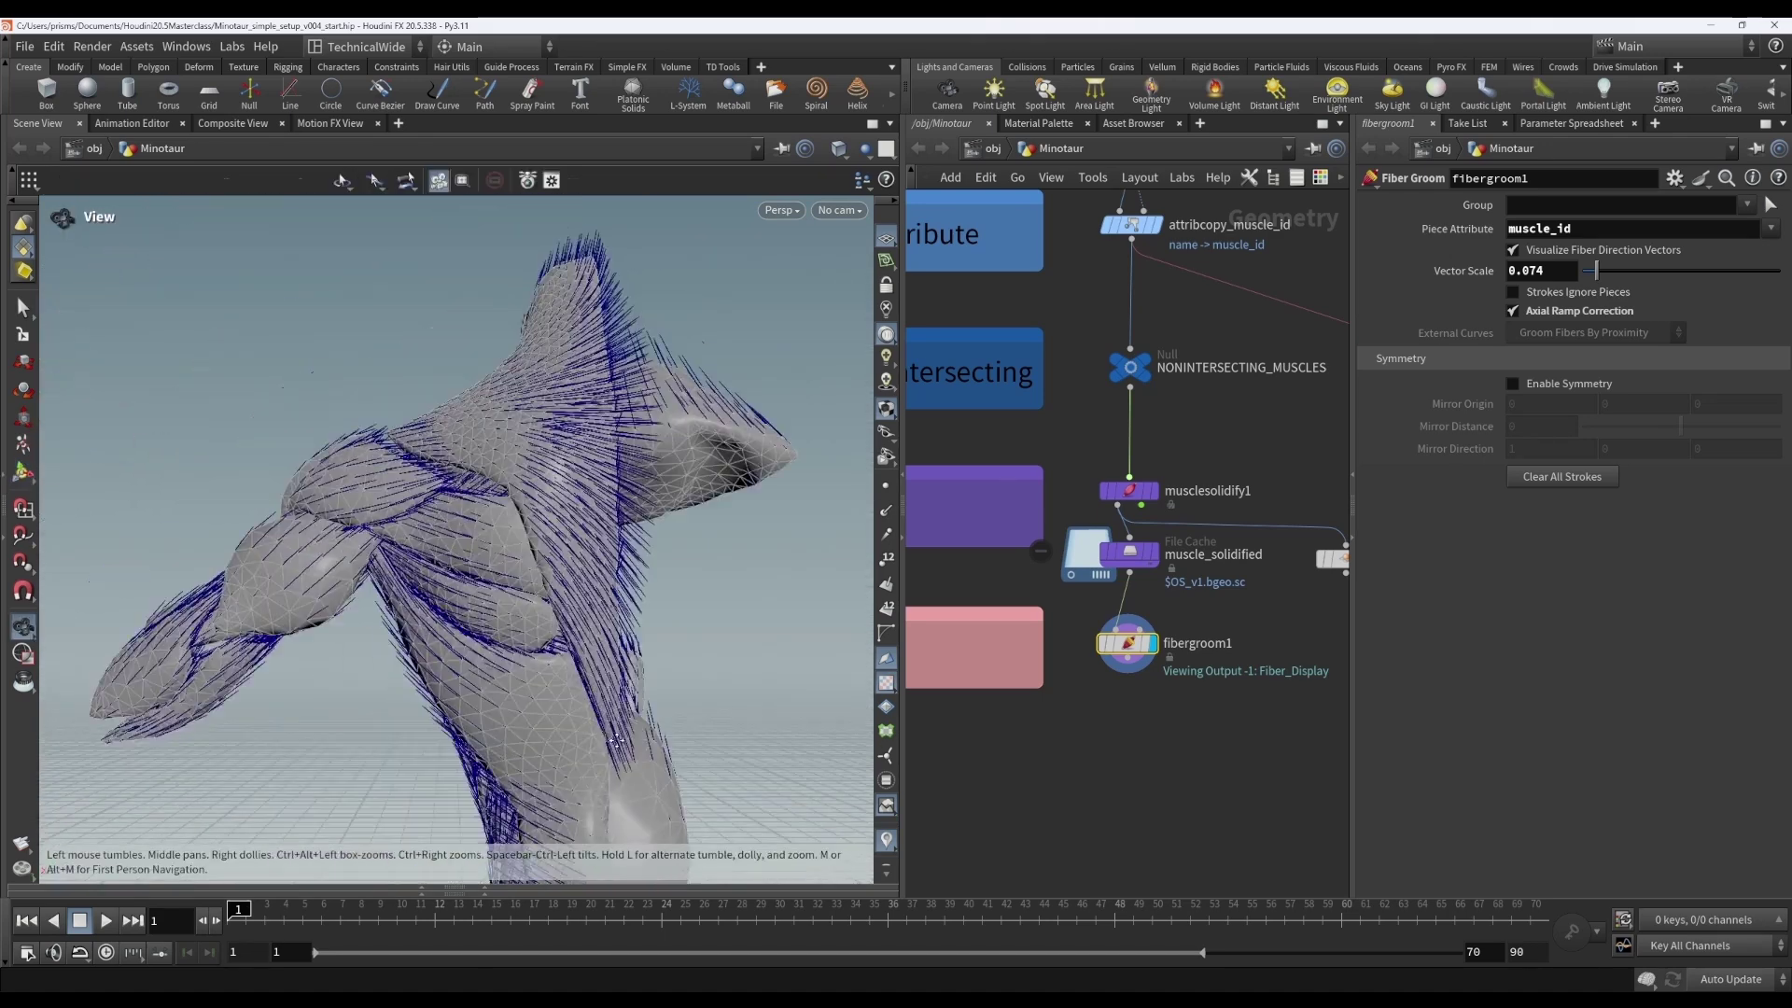
{"action": "left_click_drag", "start_coordinate": [504, 663], "coordinate": [603, 775], "text": "alt"}
{"action": "mouse_move", "coordinate": [502, 444]}
{"action": "left_mouse_down", "text": "alt"}
{"action": "mouse_move", "coordinate": [576, 615]}
{"action": "mouse_move", "coordinate": [665, 595]}
{"action": "mouse_move", "coordinate": [398, 481]}
{"action": "mouse_move", "coordinate": [468, 467]}
{"action": "left_mouse_up", "text": "alt"}
{"action": "key", "text": "Return"}
{"action": "key", "text": "Escape"}
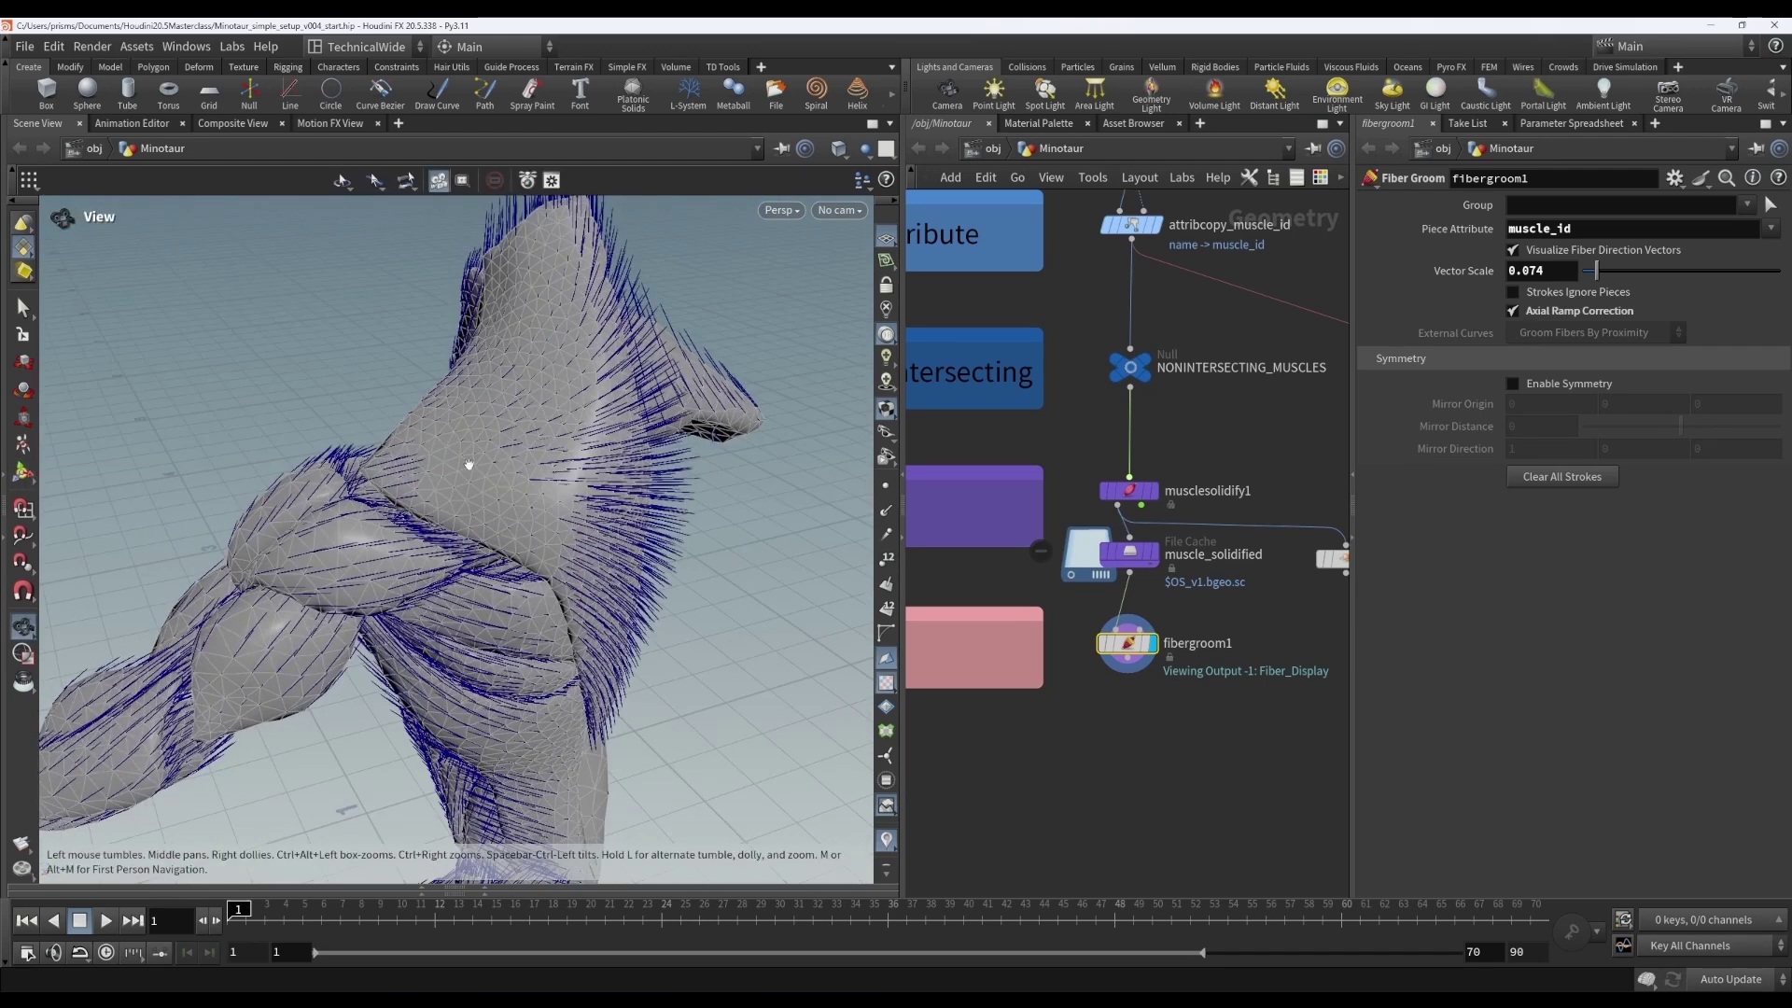
{"action": "left_click_drag", "start_coordinate": [577, 495], "coordinate": [632, 513]}
{"action": "key", "text": "Return"}
Bring the "Step 5: Set Muscle Physical Properties" note and the empty space below the Fiber Groom node into view
{"action": "scroll", "coordinate": [1066, 734], "scroll_direction": "down", "scroll_amount": 3}
{"action": "middle_click_drag", "start_coordinate": [1048, 781], "coordinate": [1299, 676]}
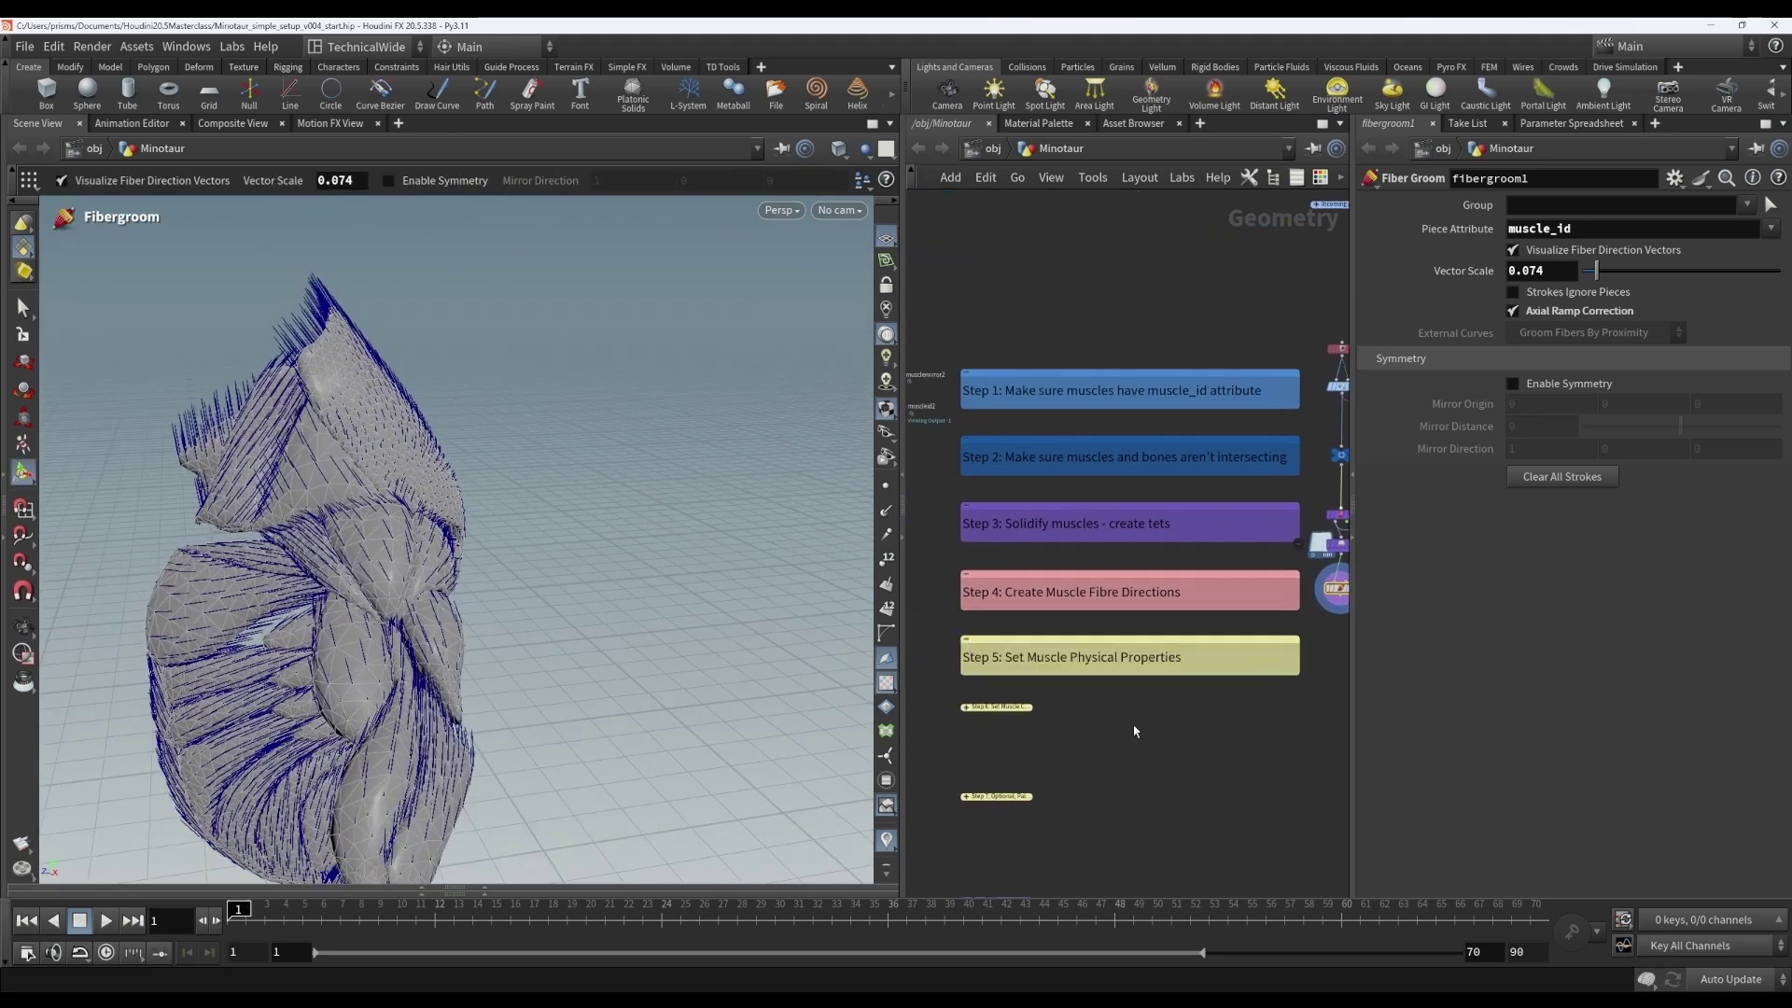
{"action": "middle_click_drag", "start_coordinate": [1255, 698], "coordinate": [1061, 729]}
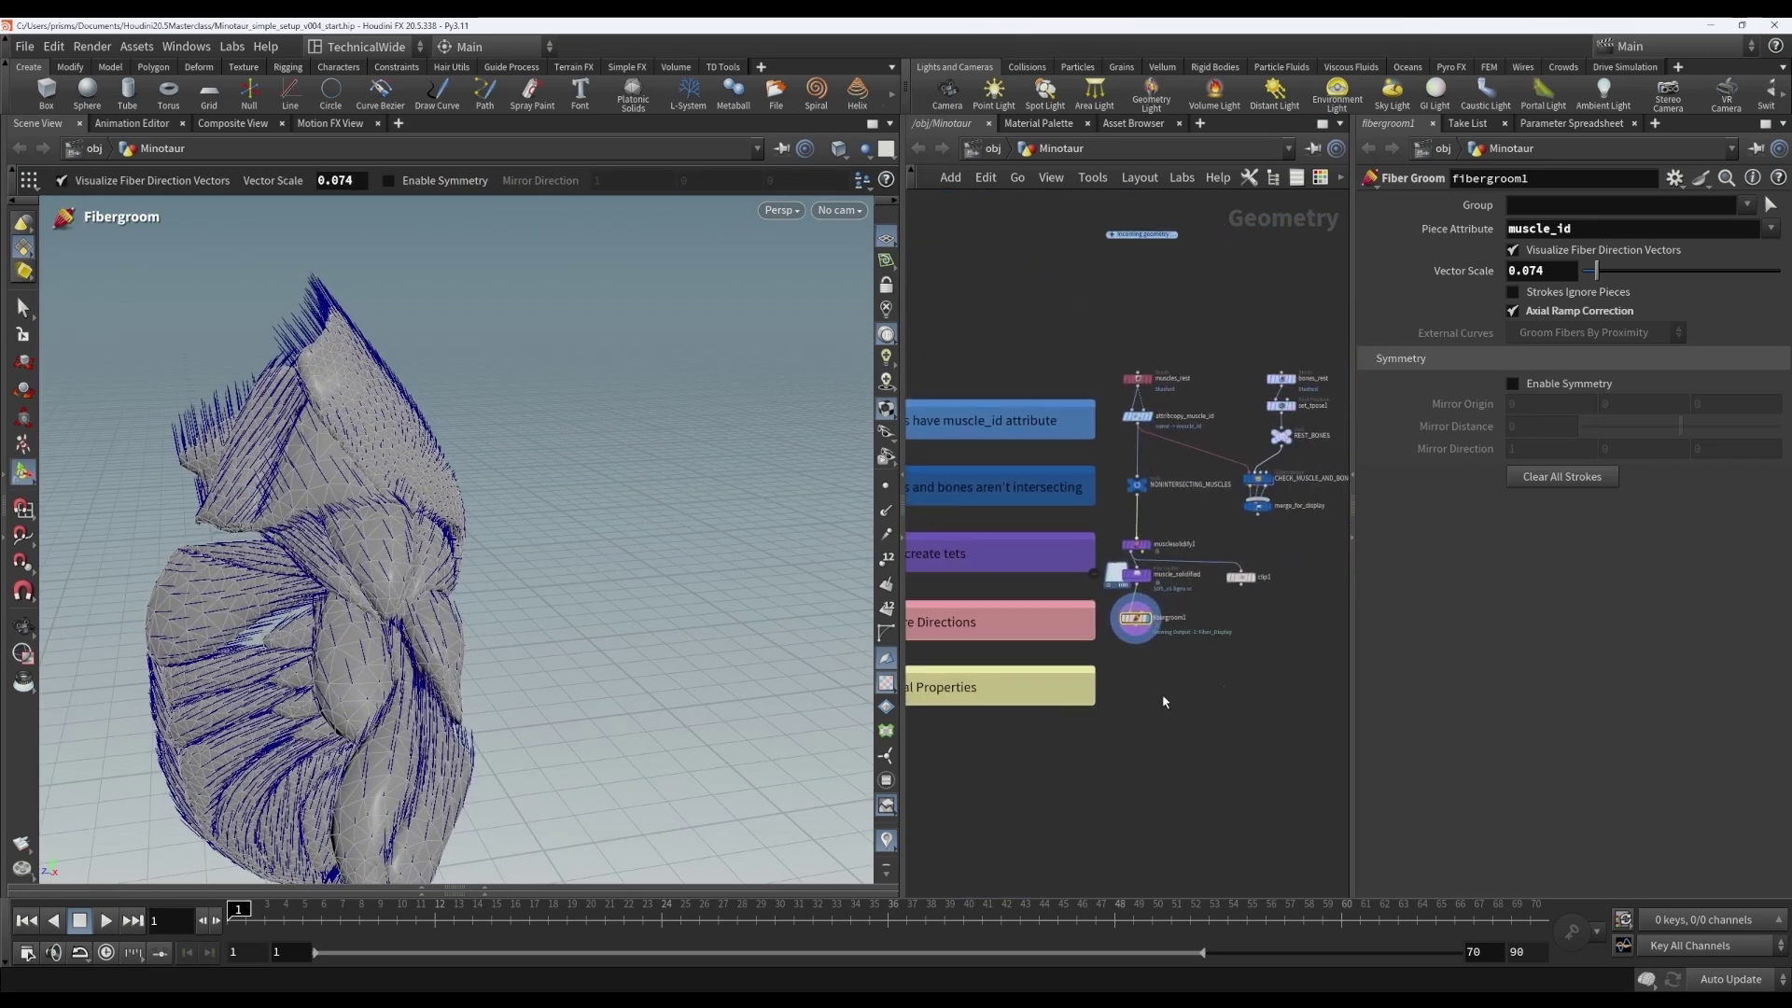